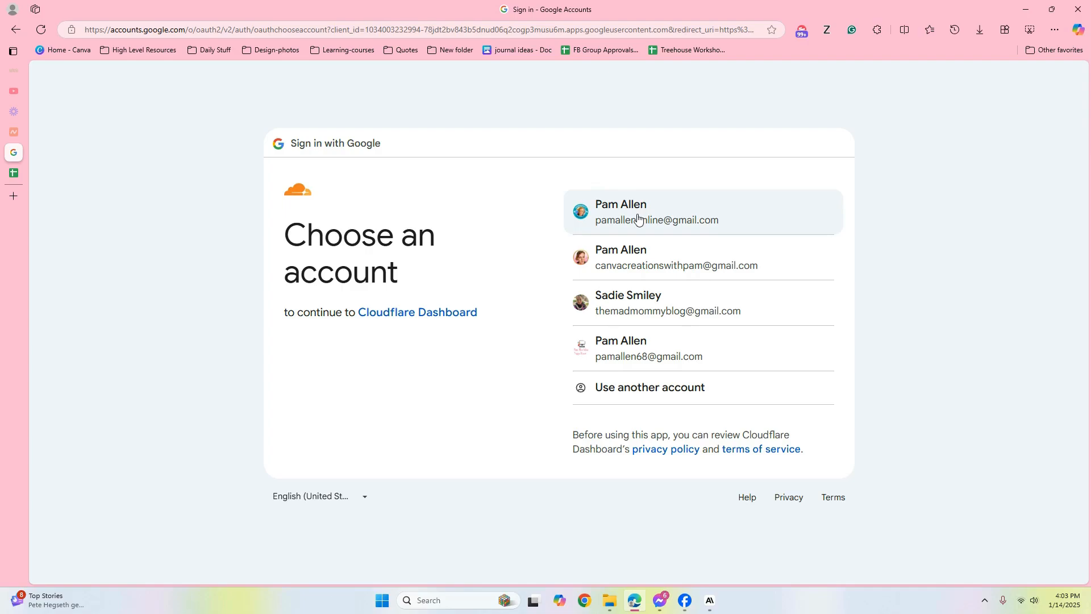
- Sign in to the Cloudflare dashboard with the first listed Google account and approve sharing its profile details
left_click(639, 219)
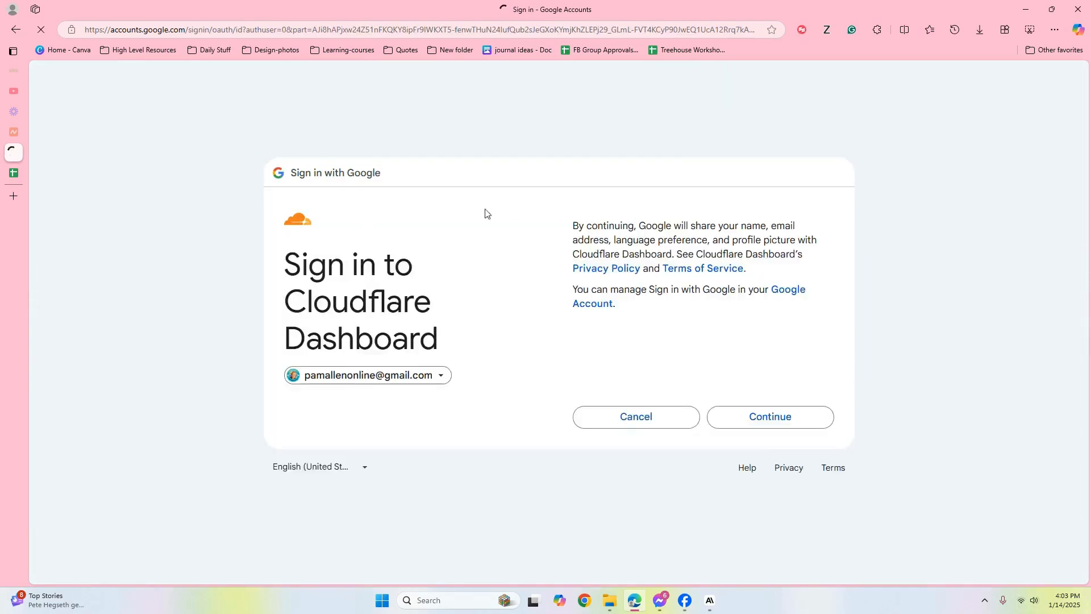
left_click(770, 417)
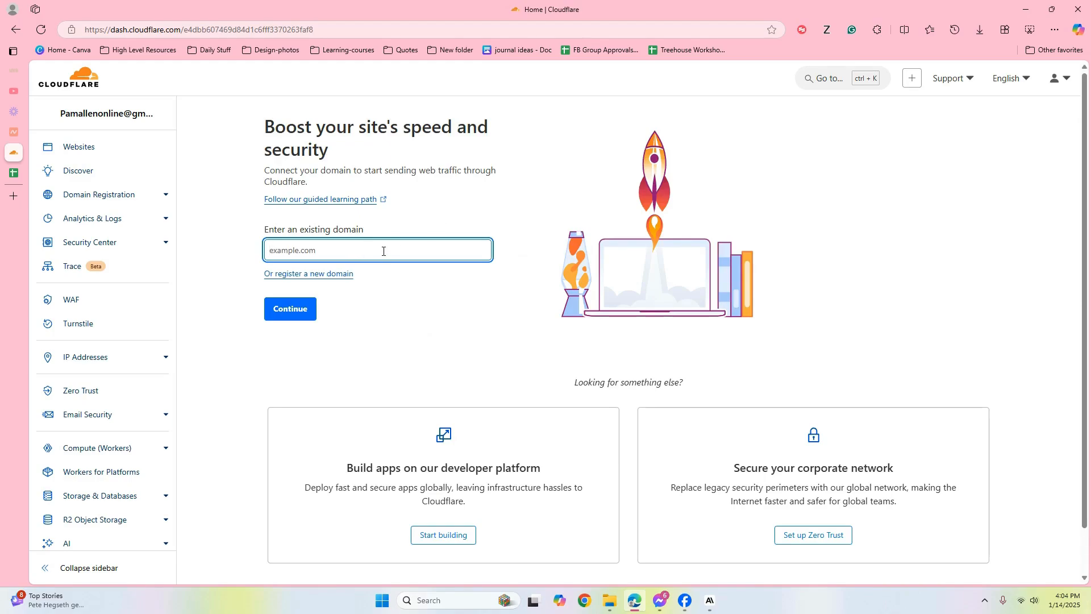
- Add the existing domain thetemplatetreehouse.com to Cloudflare and choose the Free plan for it
type("thetemplatet")
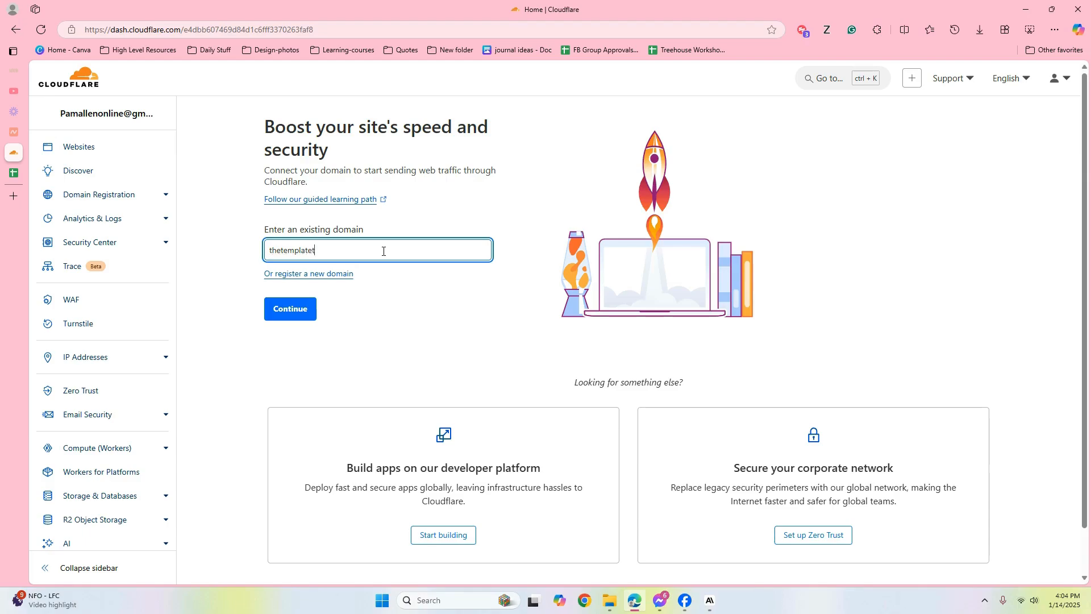
type("house.com")
left_click(274, 304)
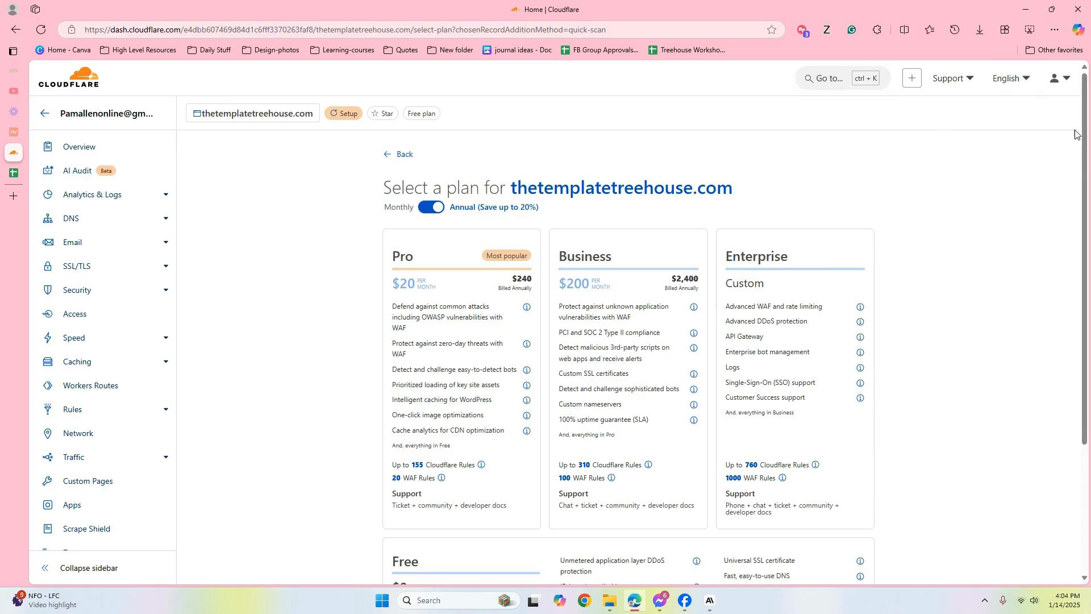
scroll(1084, 153, "down", 3)
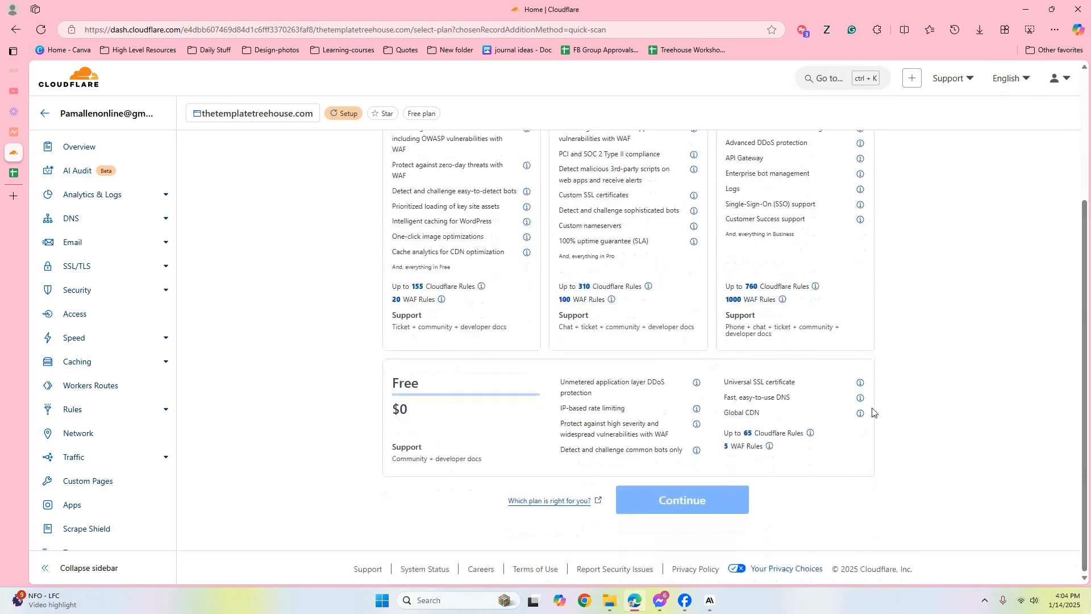
left_click(516, 408)
left_click(705, 496)
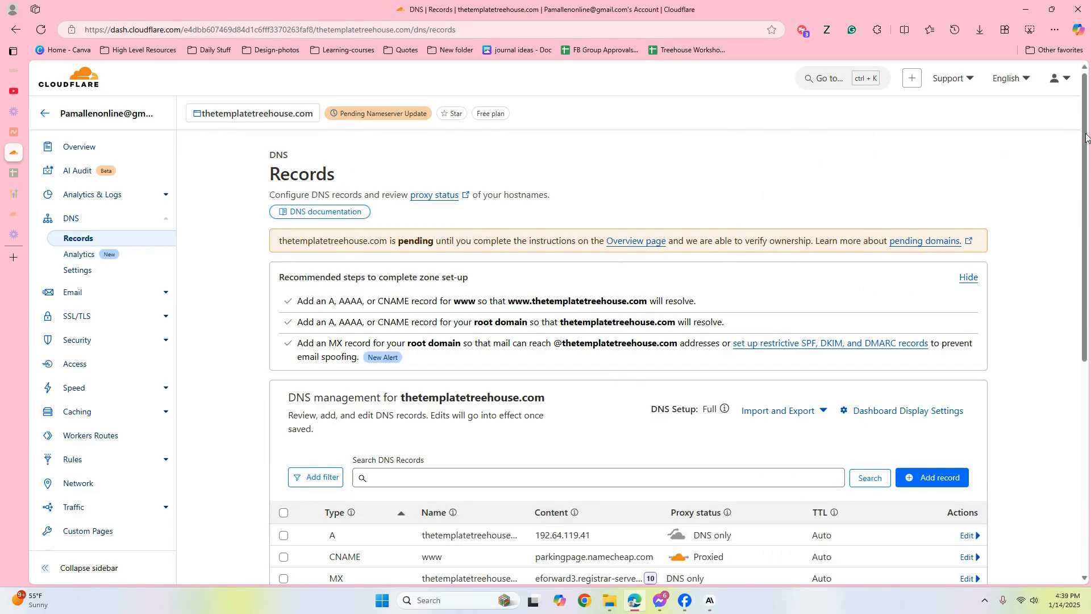
- Copy the first assigned Cloudflare nameserver, boyd.ns.cloudflare.com, from the domain's DNS records page
left_click_drag(1086, 134, 1090, 241)
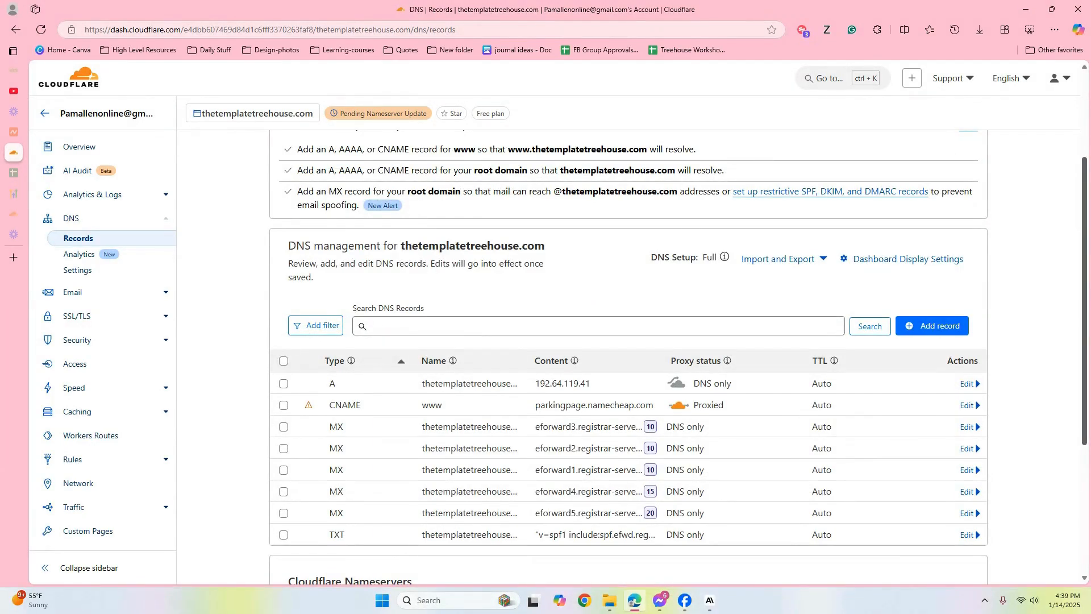
scroll(562, 259, "down", 1)
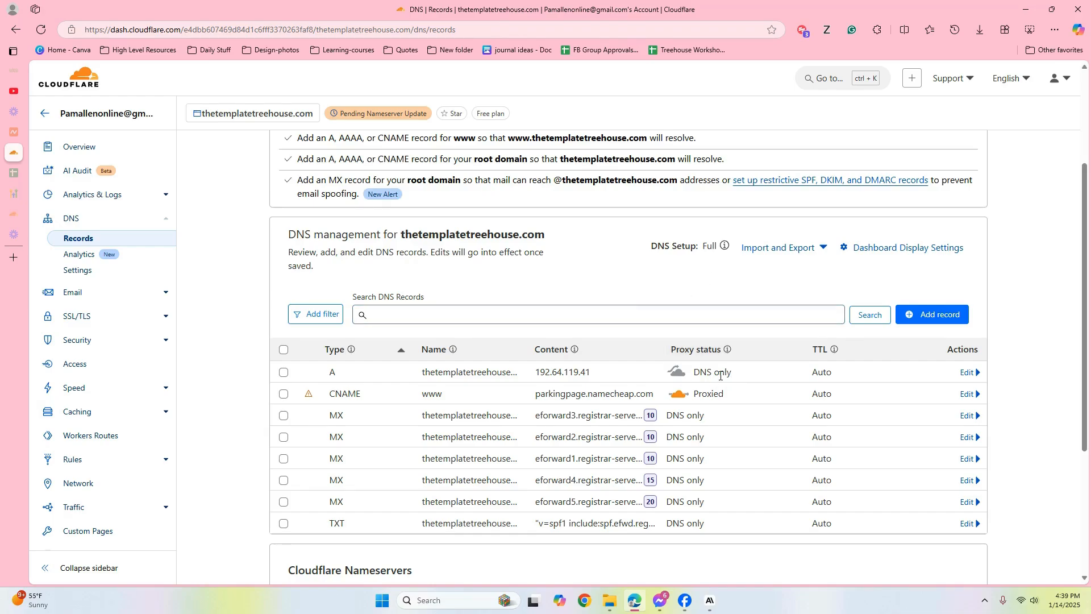
scroll(1083, 285, "down", 3)
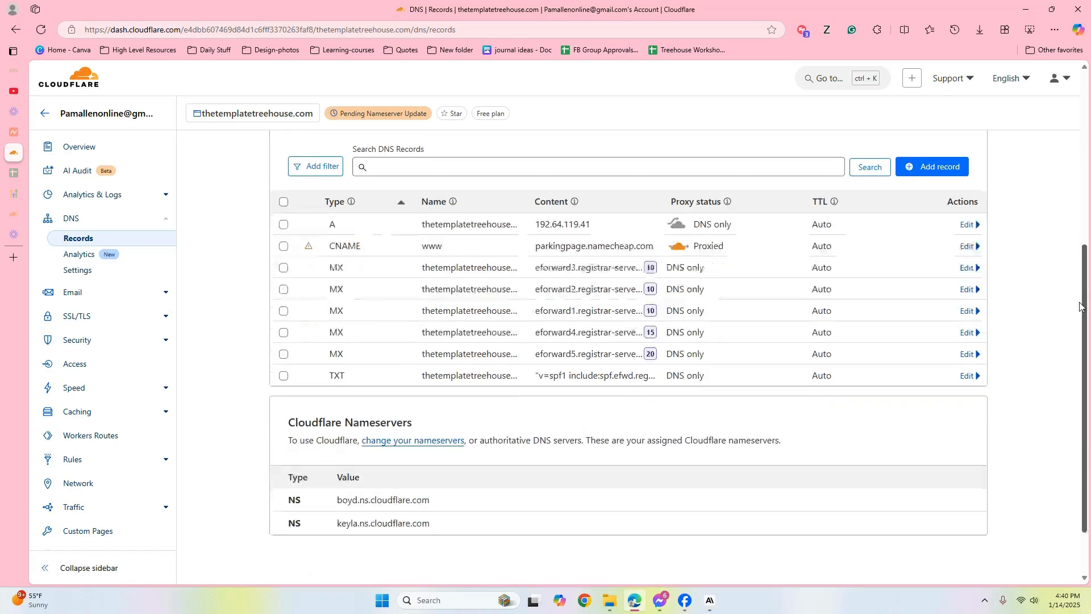
scroll(1082, 311, "down", 2)
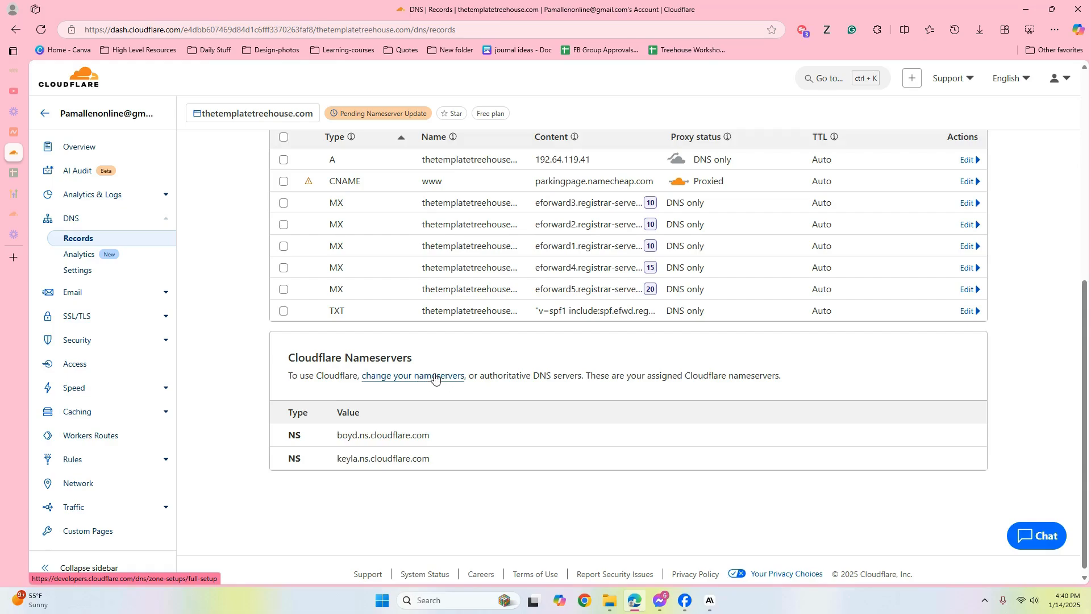
left_click_drag(453, 441, 338, 436)
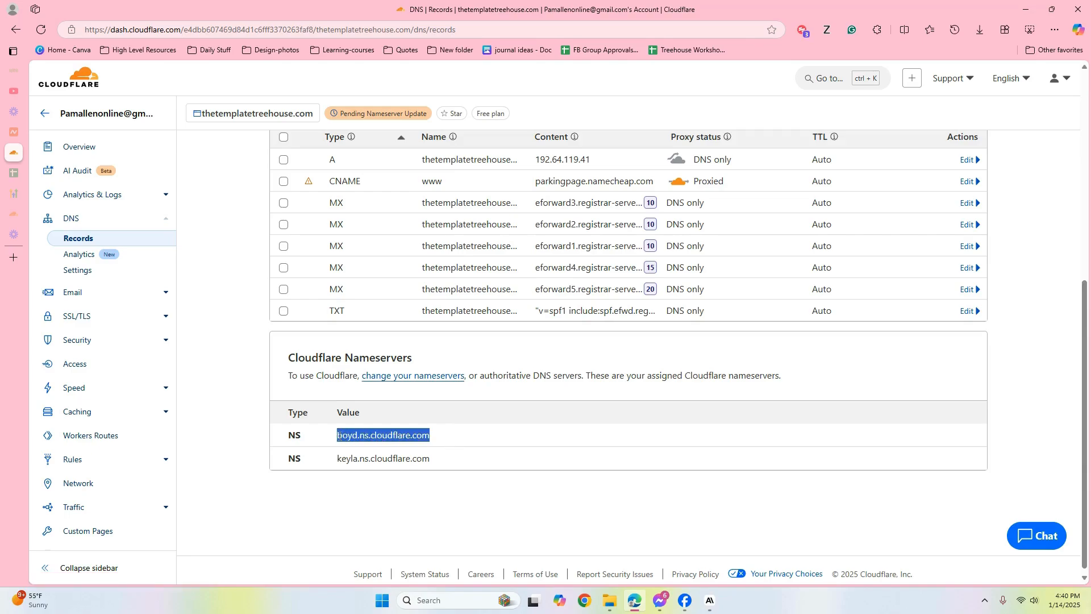
right_click(354, 438)
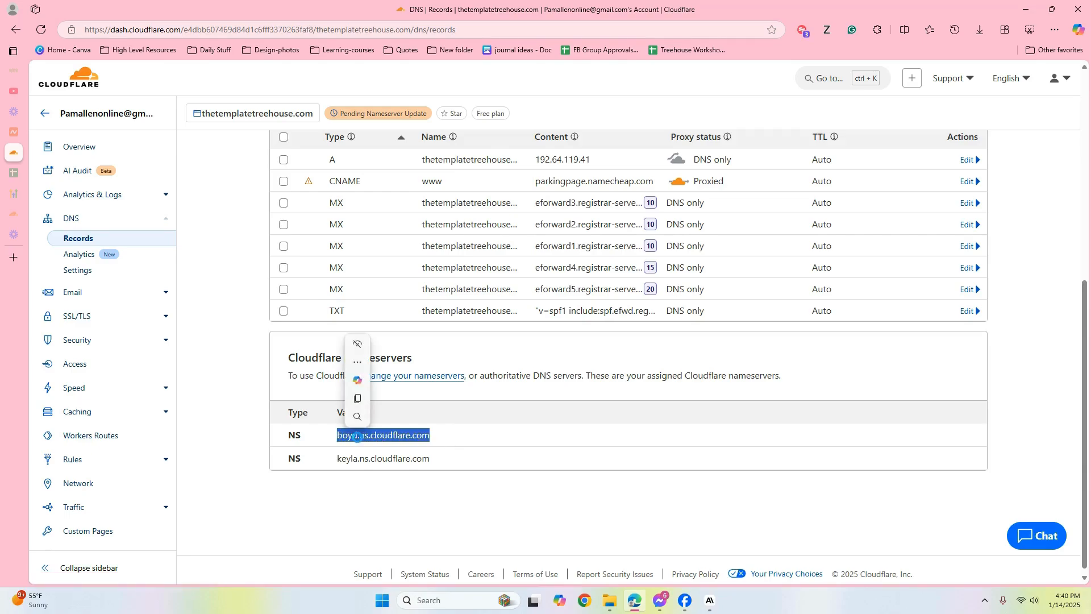
left_click(416, 234)
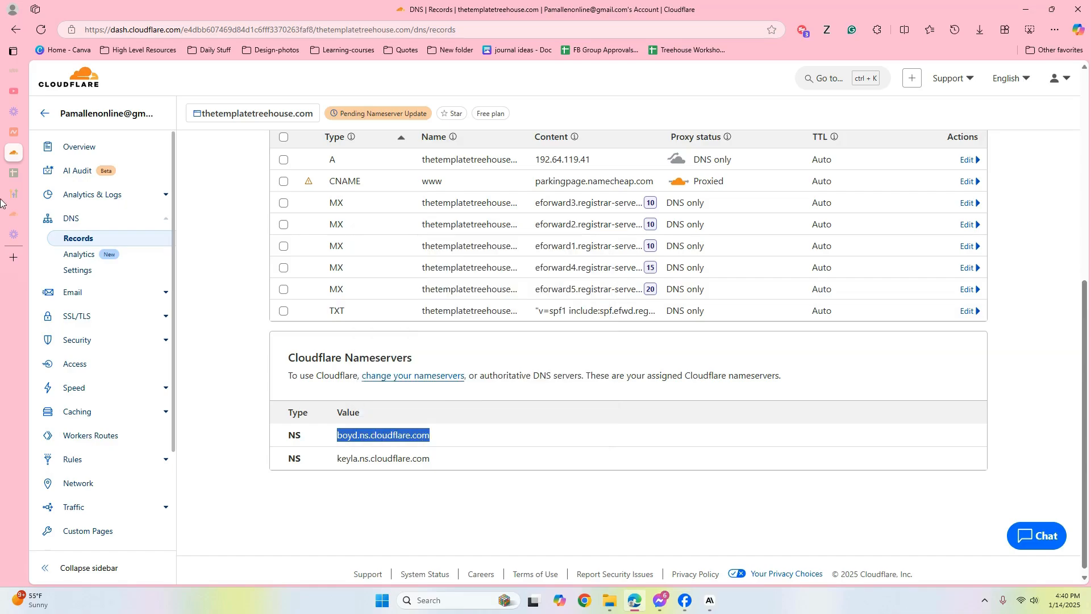
- Switch to the Namecheap page and set the nameservers for thetemplatetreehouse.com to Custom DNS
mouse_move(18, 88)
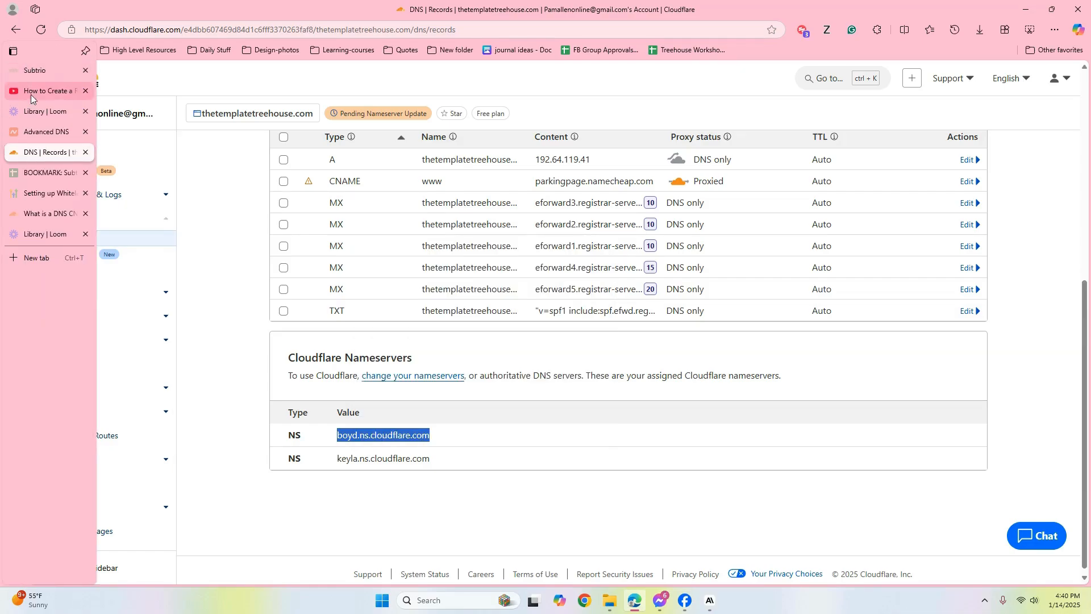
left_click(36, 132)
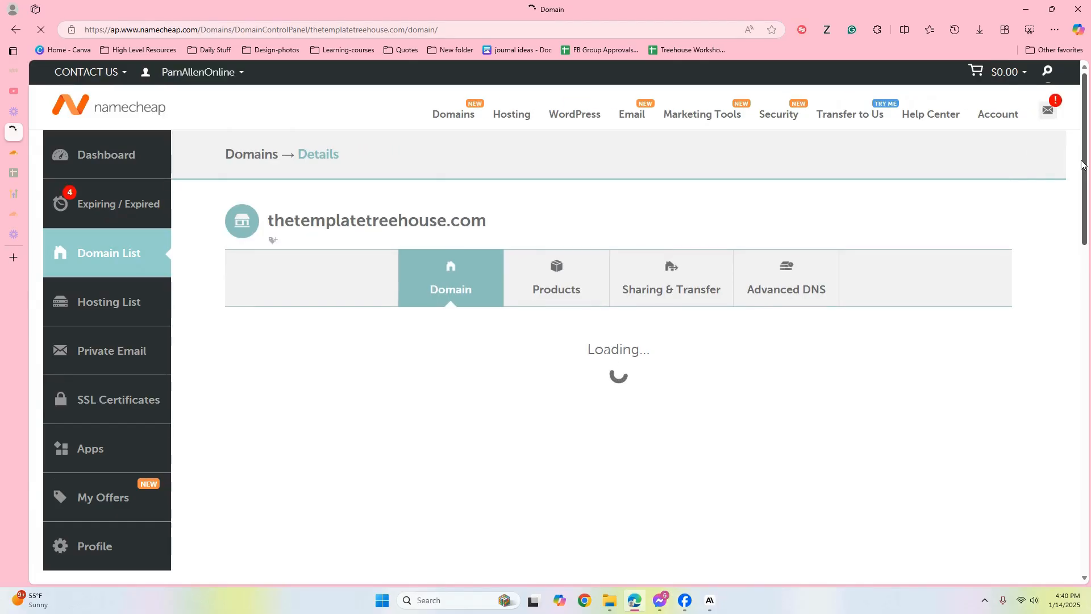
scroll(1083, 165, "down", 5)
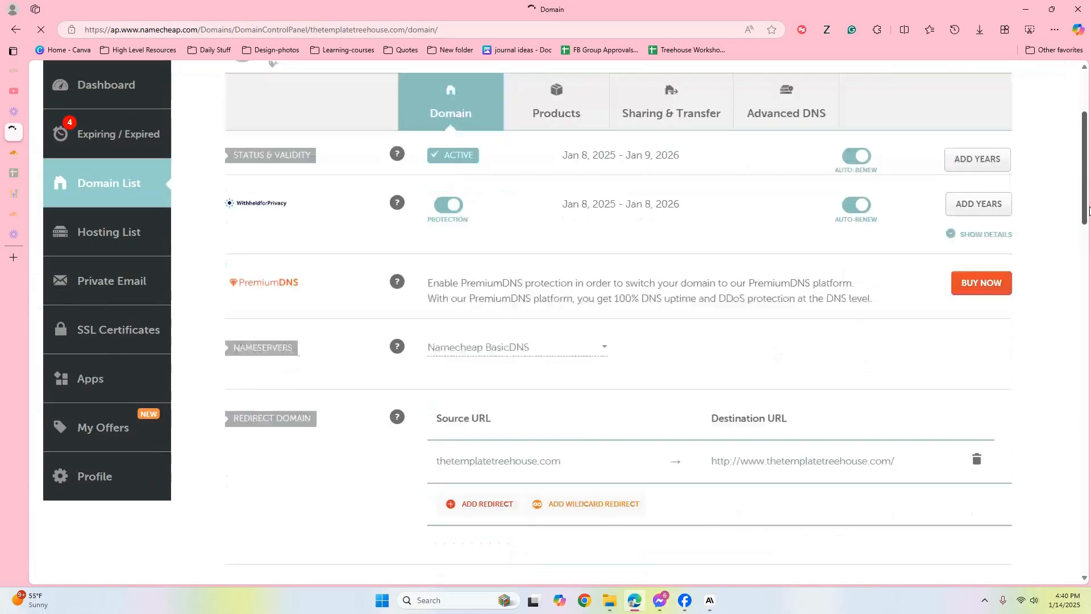
scroll(616, 220, "down", 1)
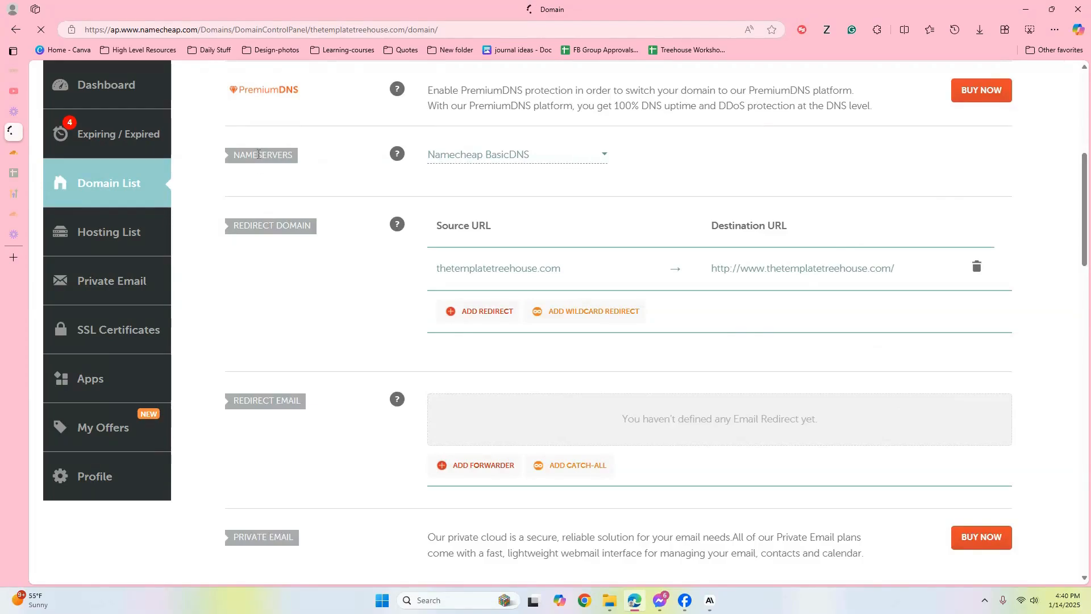
left_click(601, 156)
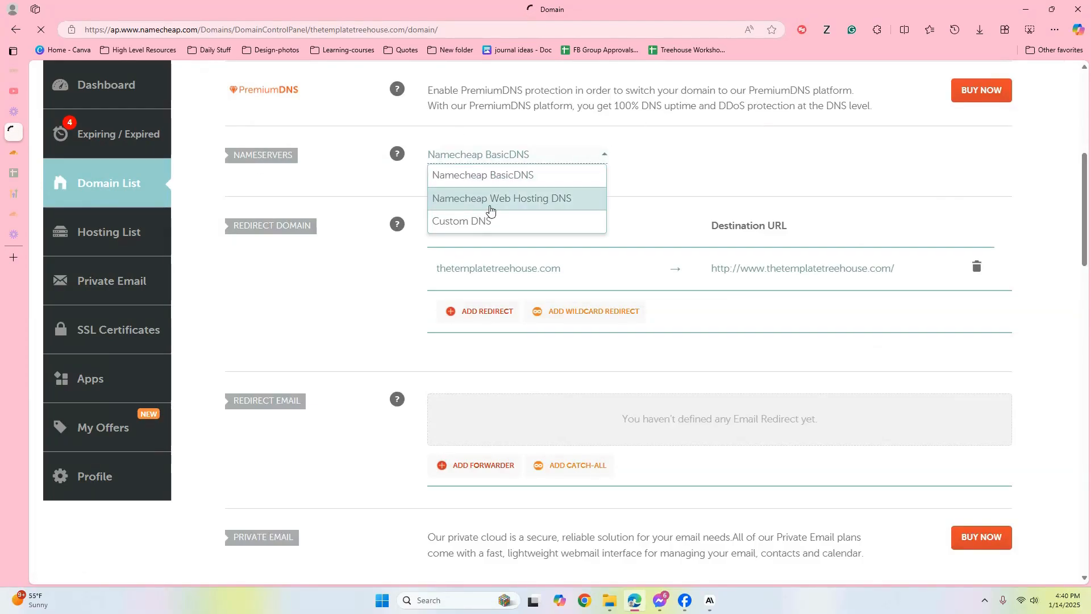
left_click(469, 222)
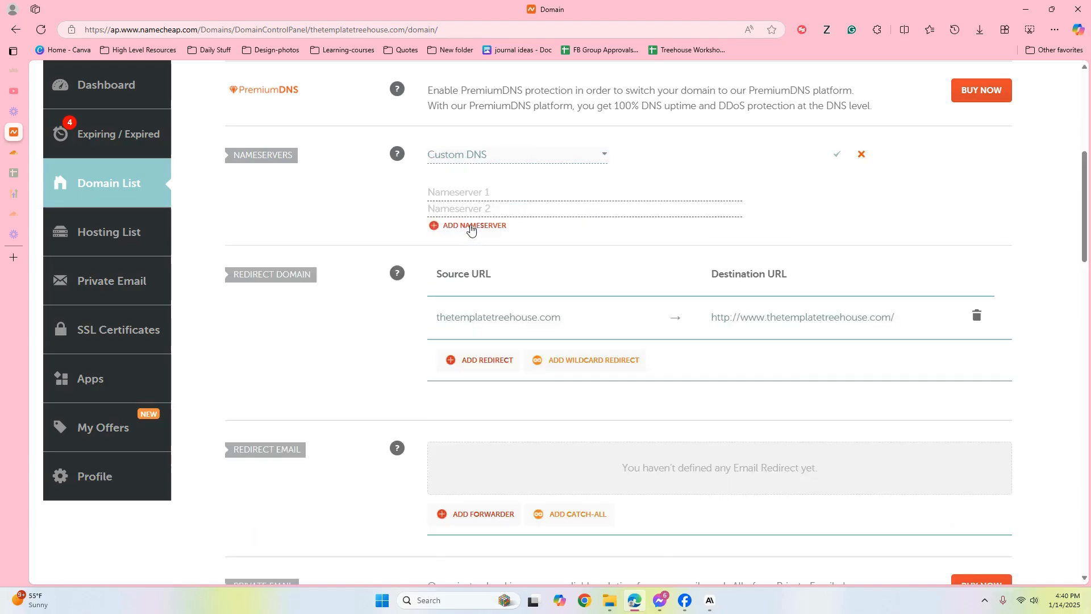
- Enter the copied boyd.ns.cloudflare.com as Nameserver 1
left_click(480, 192)
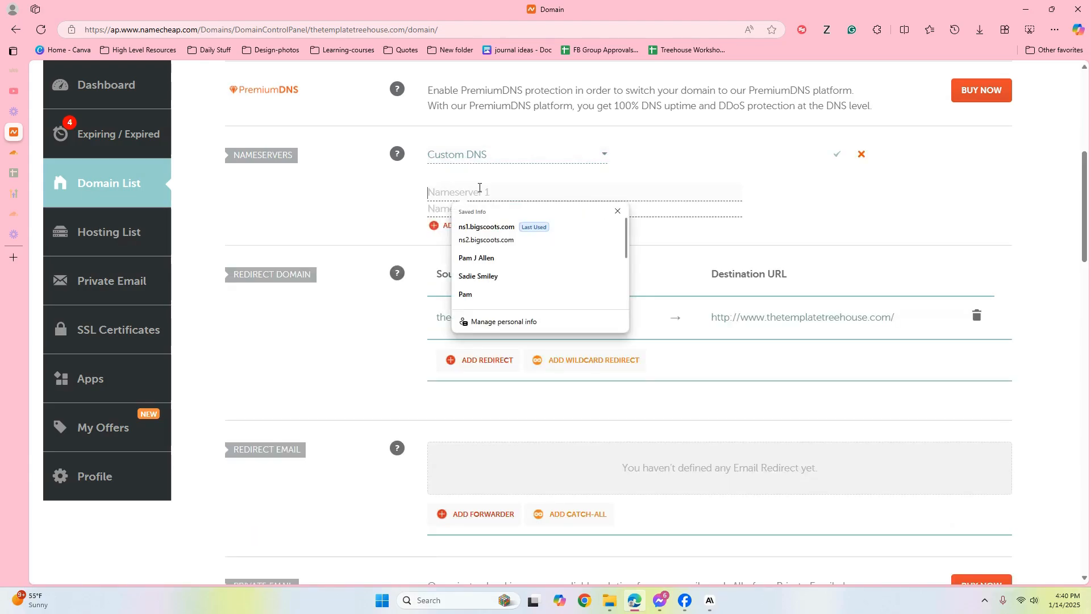
right_click(479, 188)
left_click(515, 336)
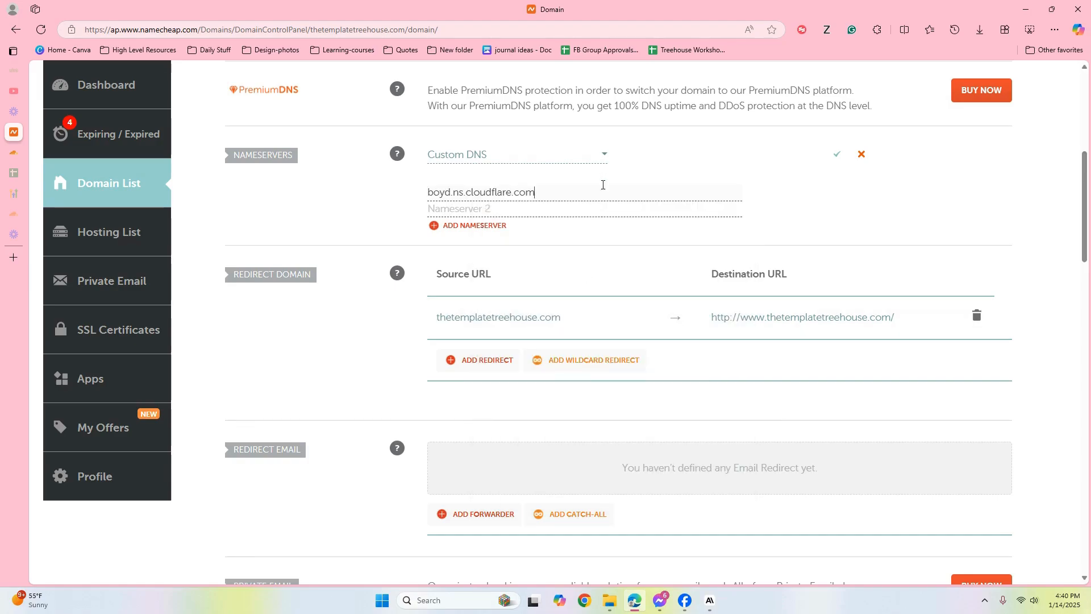
- Return to the Cloudflare DNS records and copy the second assigned nameserver, keyla.ns.cloudflare.com
mouse_move(6, 166)
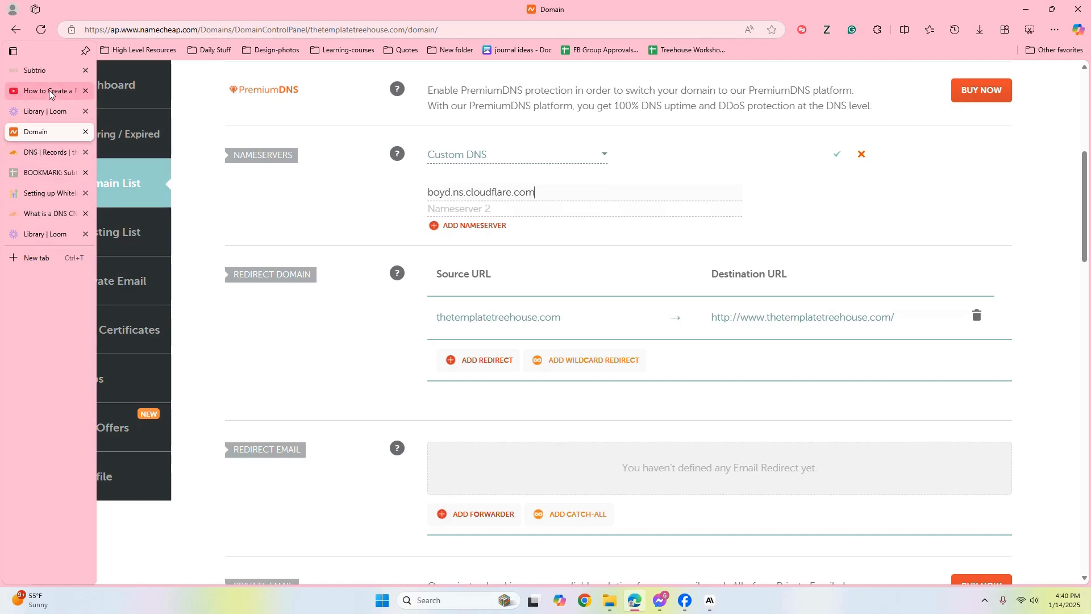
left_click(60, 151)
left_click_drag(446, 459, 331, 458)
right_click(355, 458)
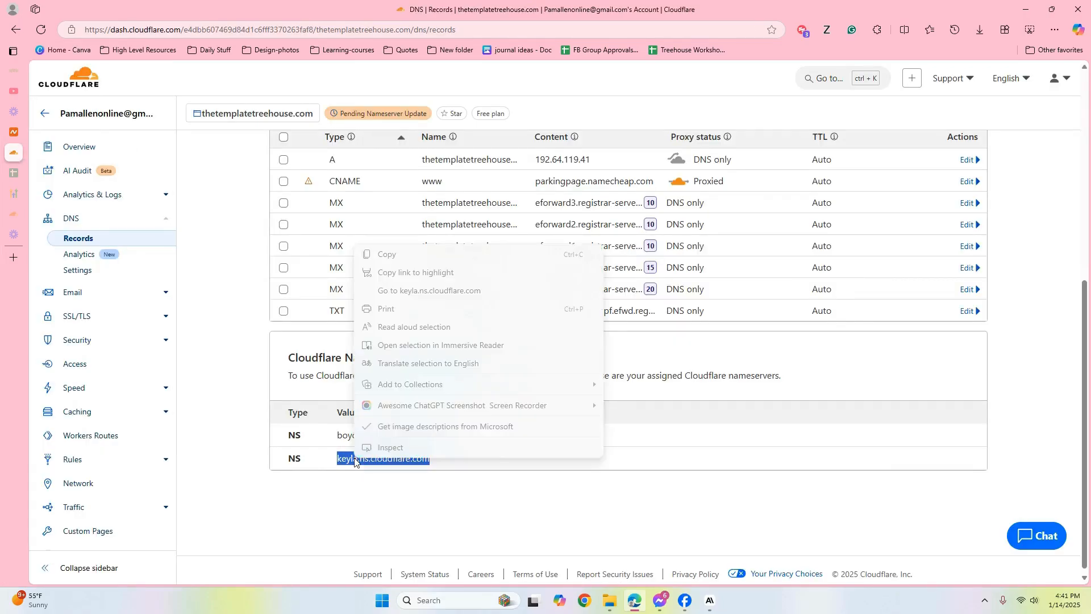
left_click(395, 260)
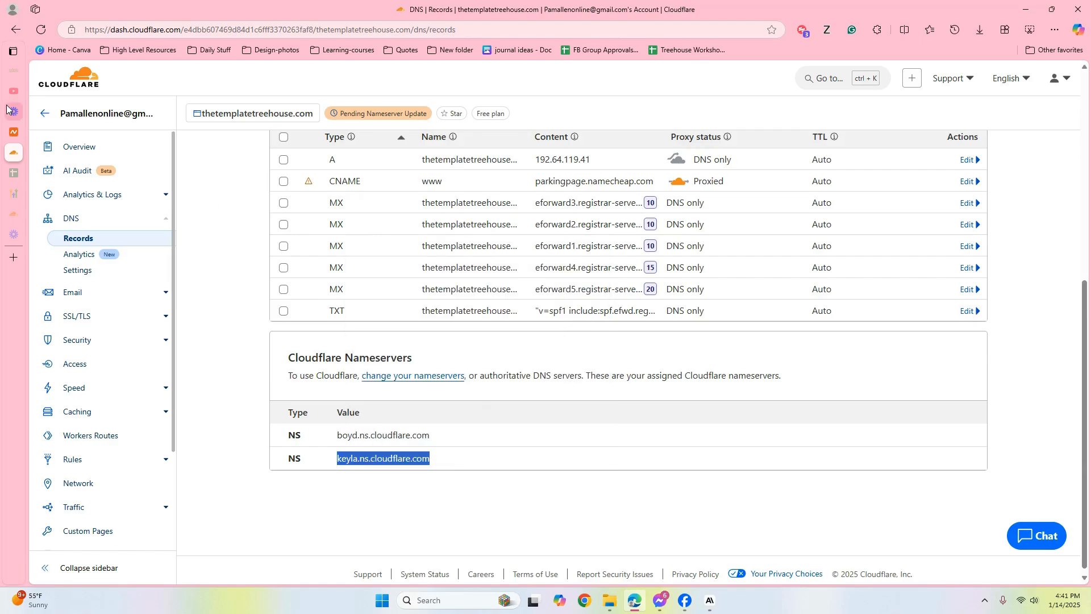
- Back in Namecheap, enter the copied keyla.ns.cloudflare.com as Nameserver 2 and save the custom nameservers
left_click(25, 132)
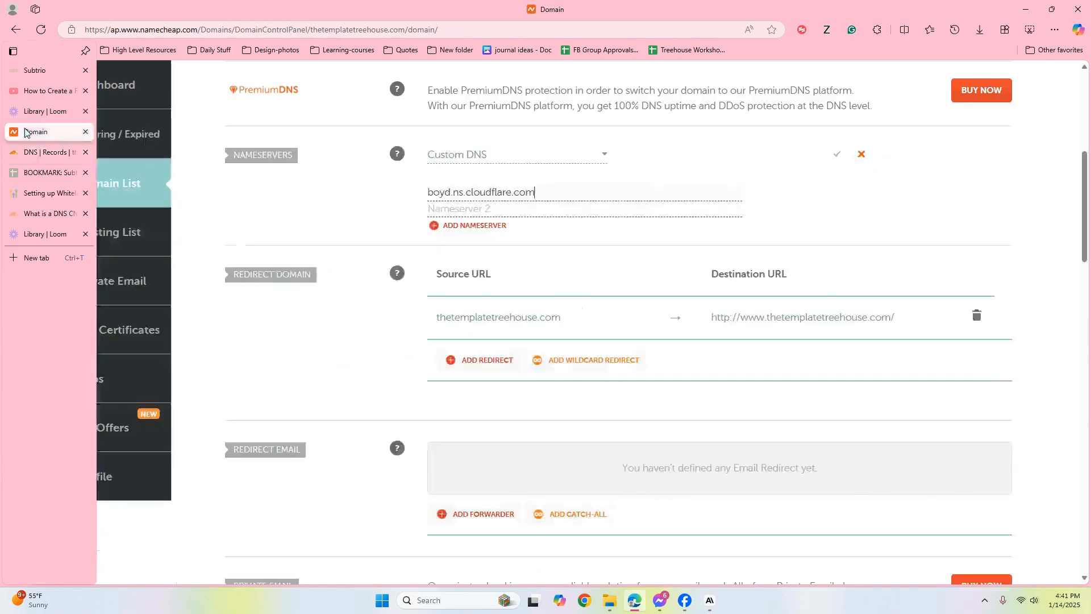
left_click(460, 212)
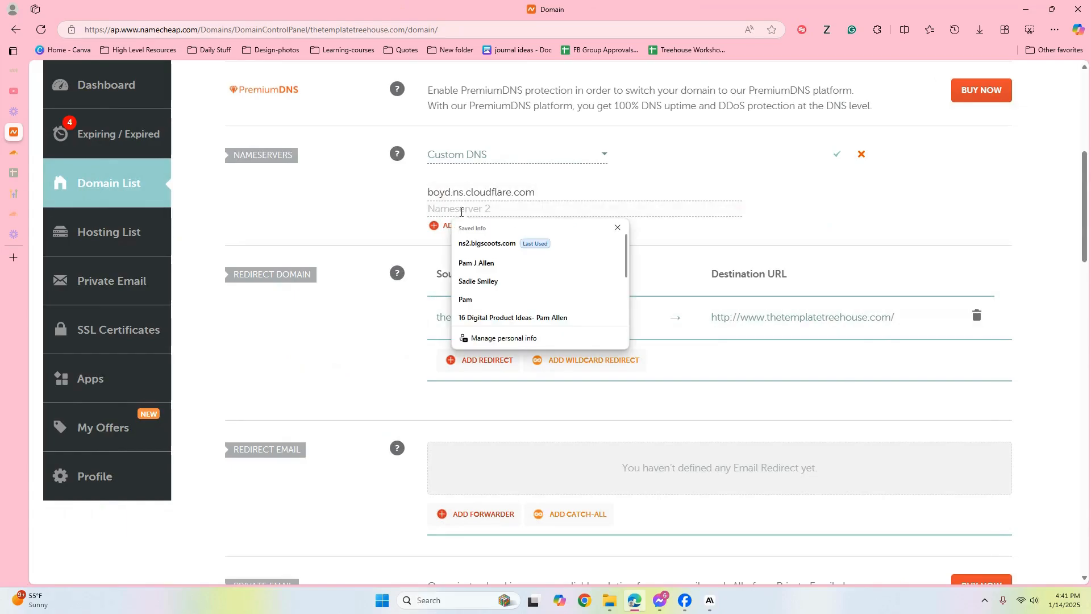
right_click(461, 215)
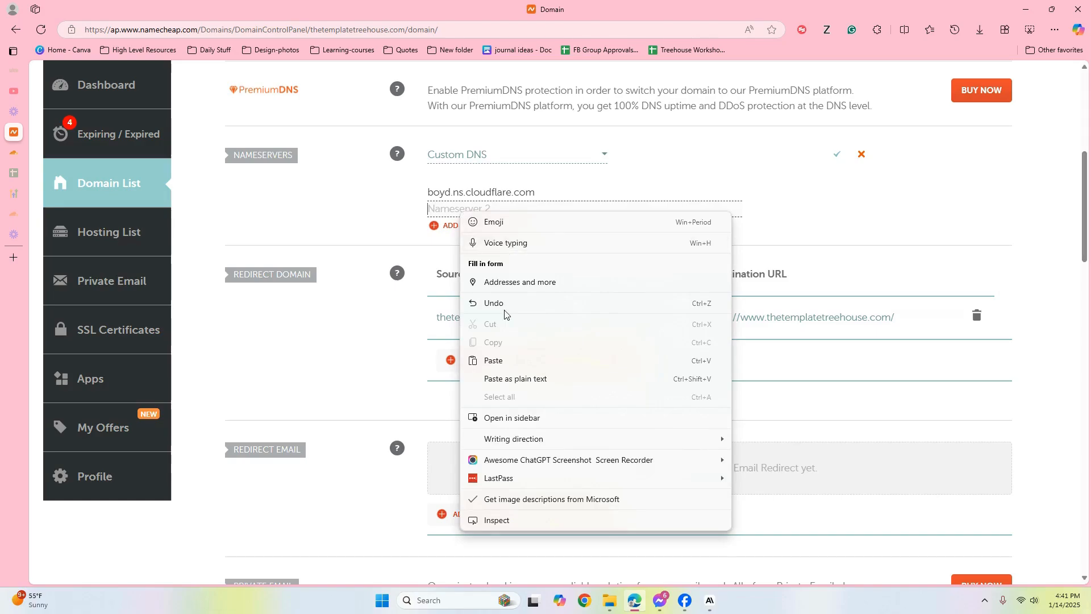
left_click(506, 357)
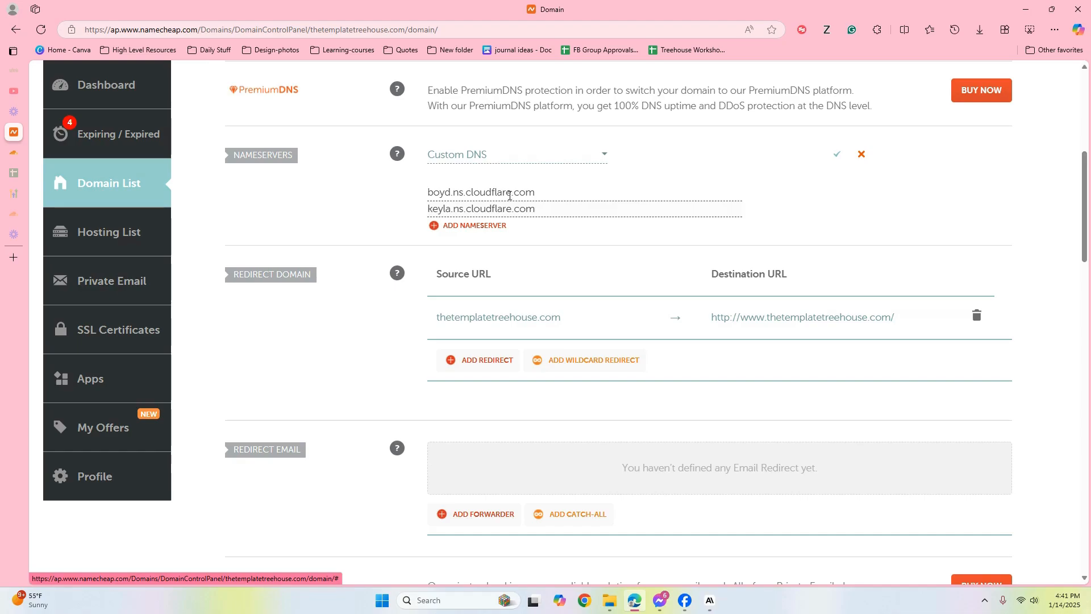
left_click(839, 157)
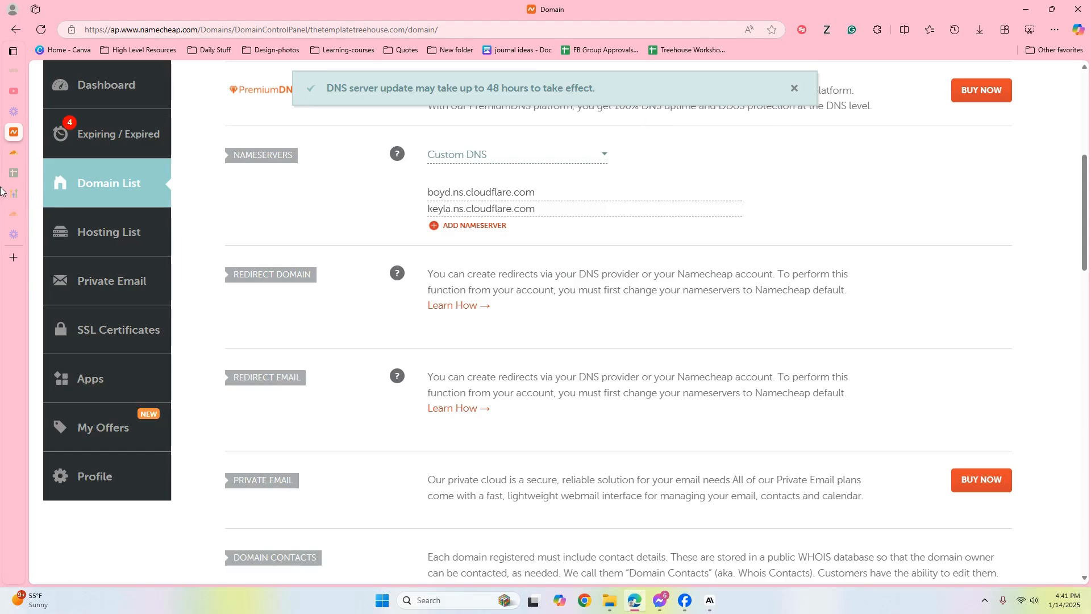
- Go back to Cloudflare and read through the nameserver activation instructions on the domain's Overview page
mouse_move(6, 188)
left_click(35, 155)
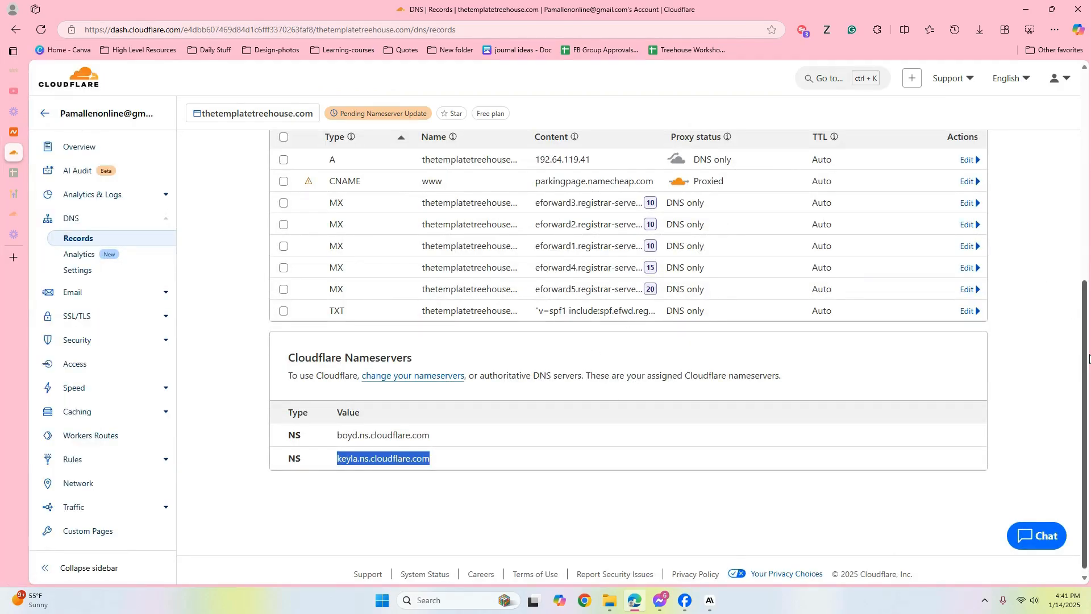
left_click_drag(1084, 363, 1084, 156)
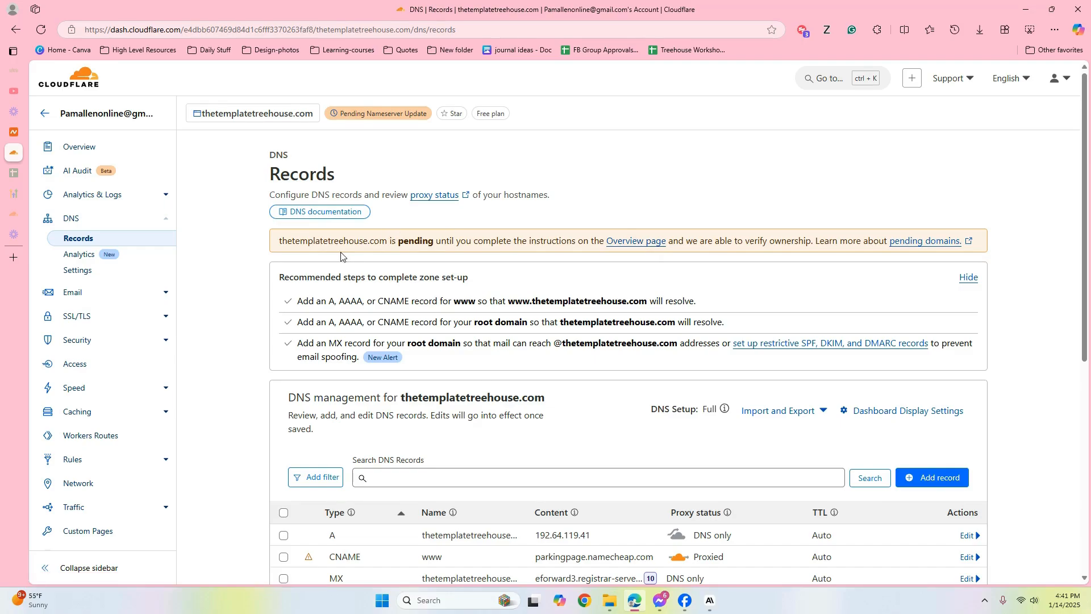
left_click(636, 242)
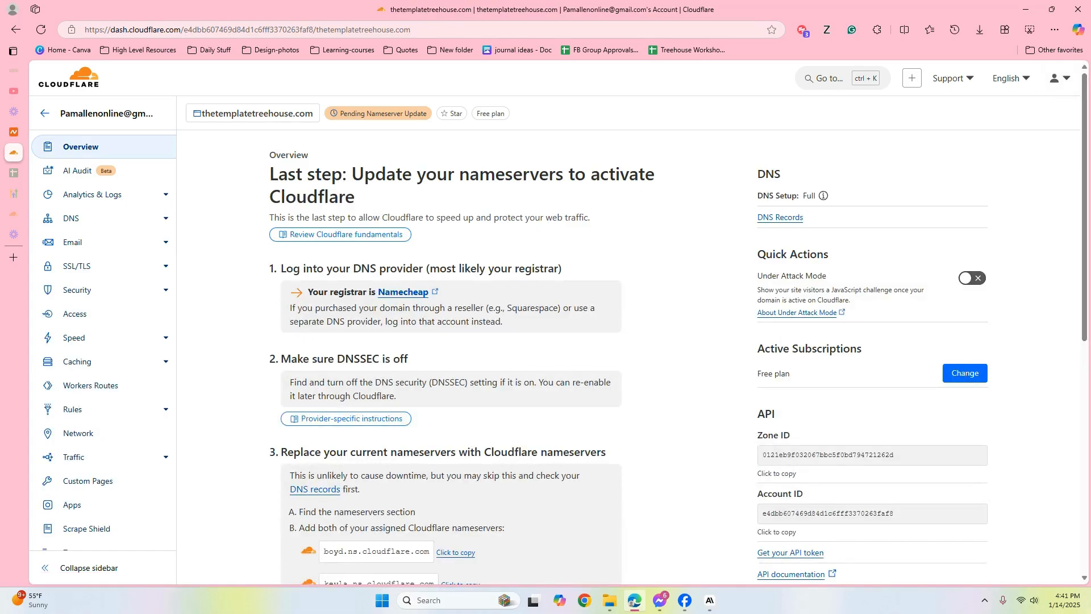
scroll(1083, 100, "down", 1)
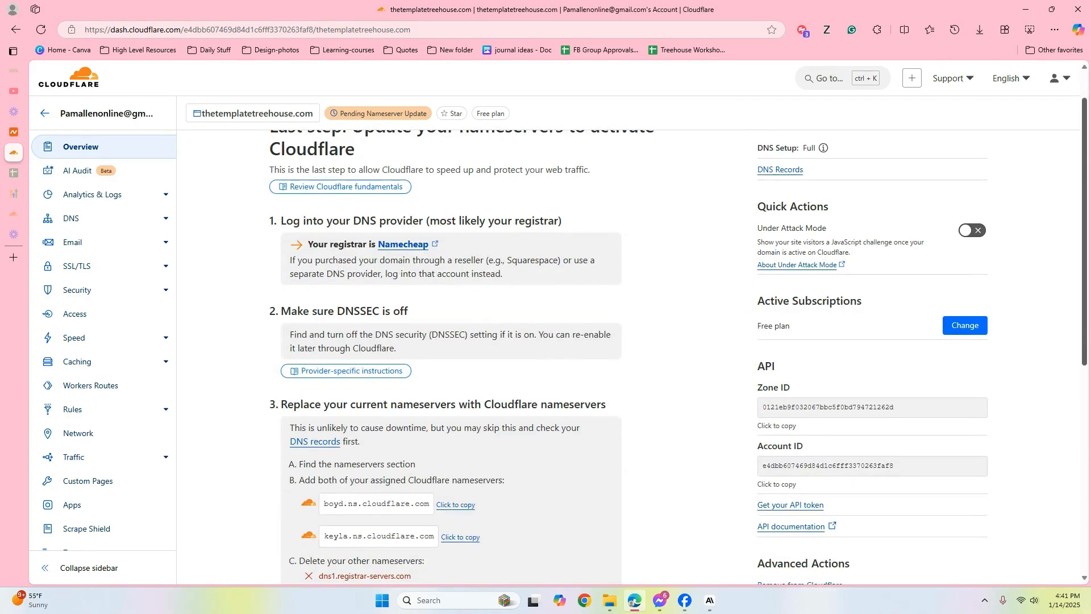
scroll(679, 341, "down", 1)
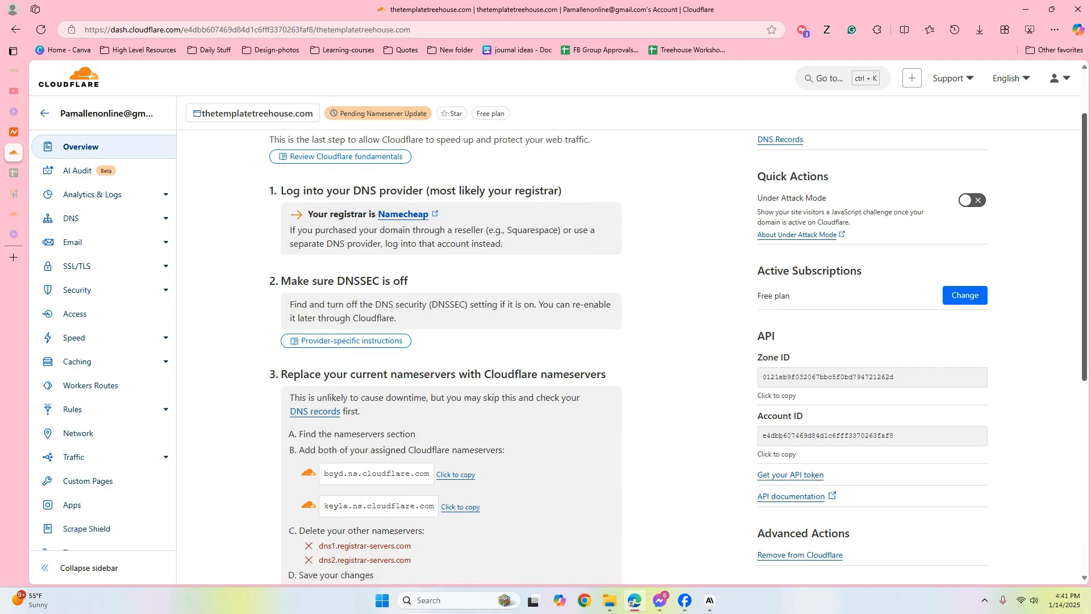
scroll(569, 358, "down", 2)
scroll(663, 326, "down", 3)
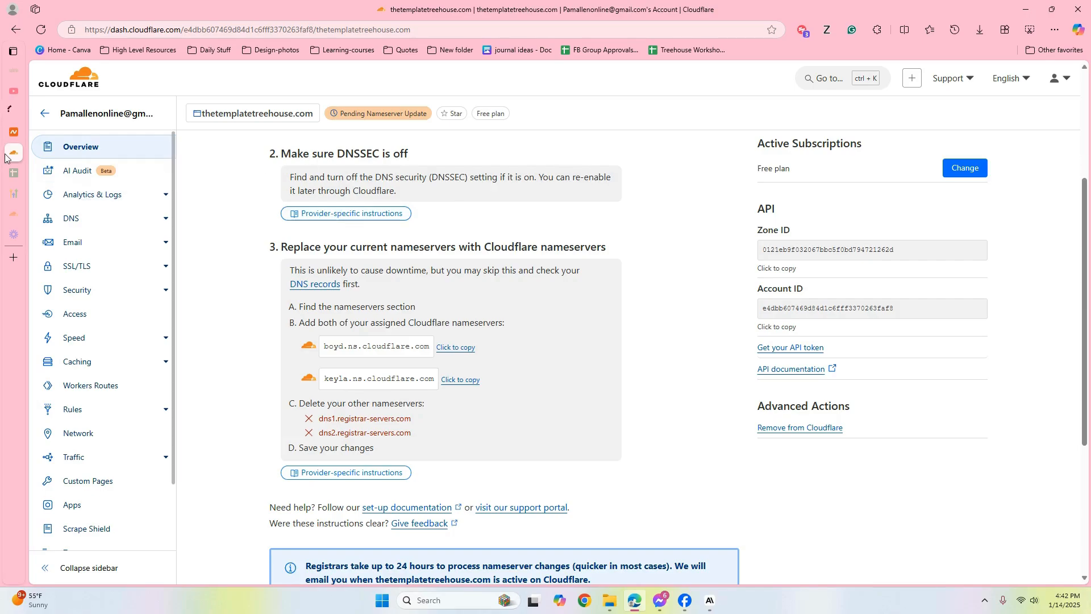
- Switch to Namecheap and open the Advanced DNS settings of thetemplatetreehouse.com to view the DNSSEC option
left_click(14, 132)
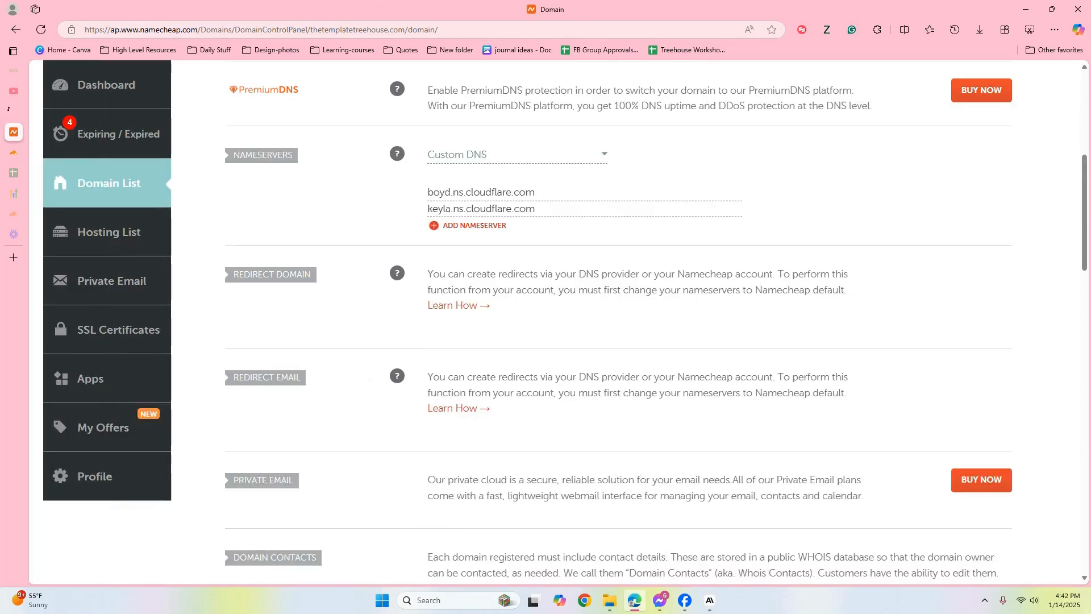
left_click_drag(1087, 237, 1086, 181)
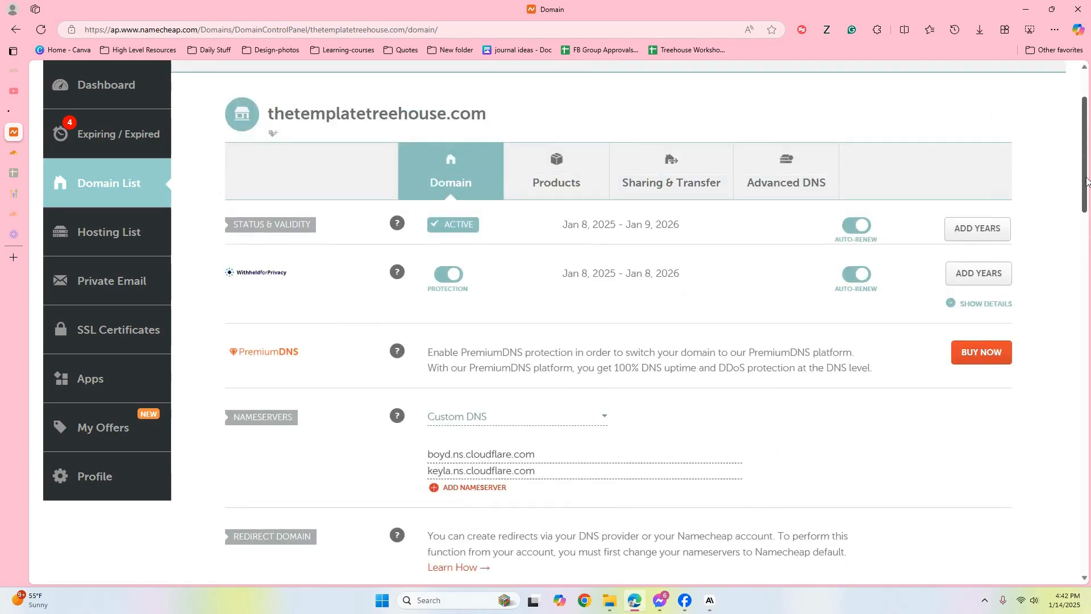
mouse_move(3, 190)
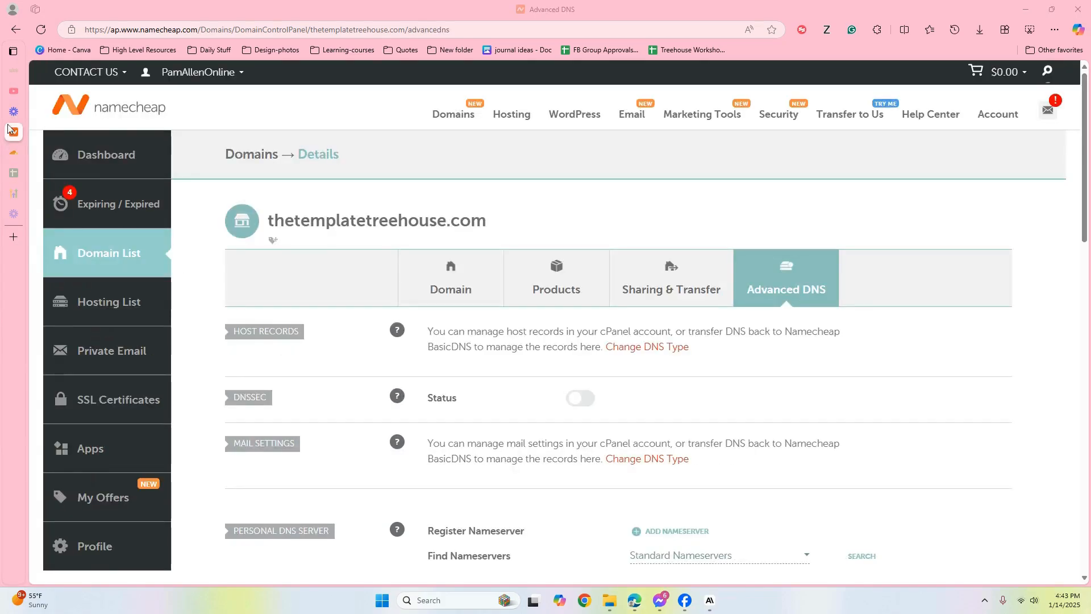
mouse_move(8, 129)
- Read Cloudflare's instructions on disabling DNSSEC and check the DNSSEC status in Namecheap's Advanced DNS settings
left_click(30, 152)
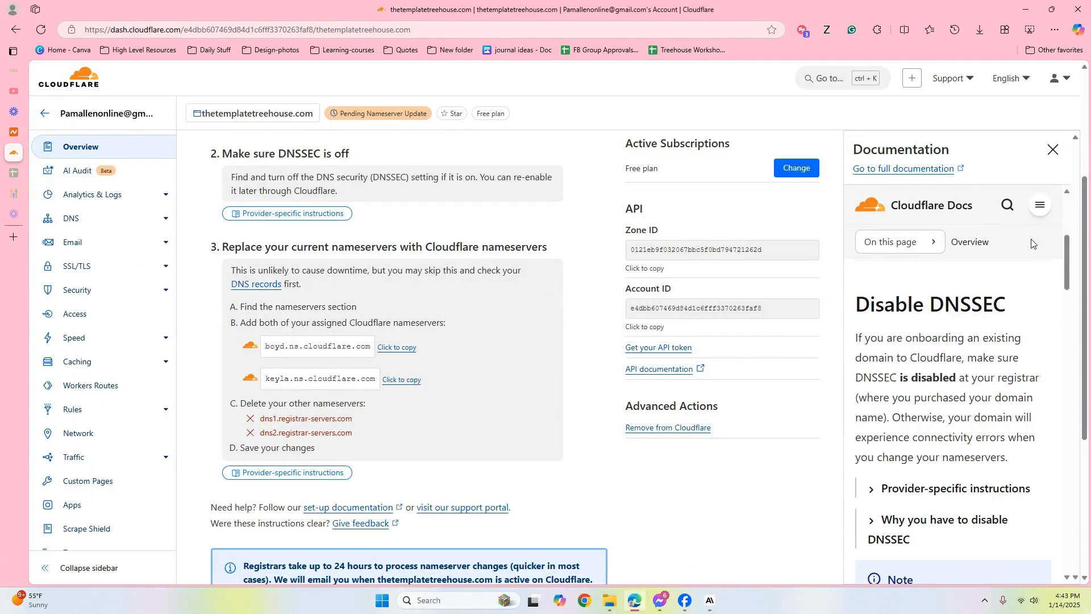
left_click_drag(1072, 268, 1071, 233)
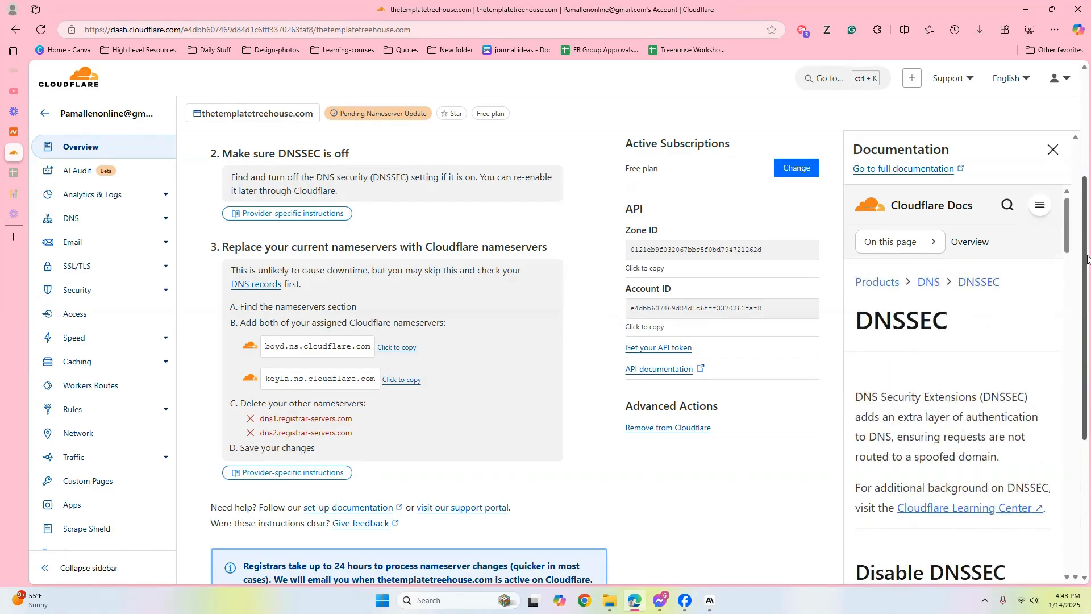
scroll(477, 192, "up", 2)
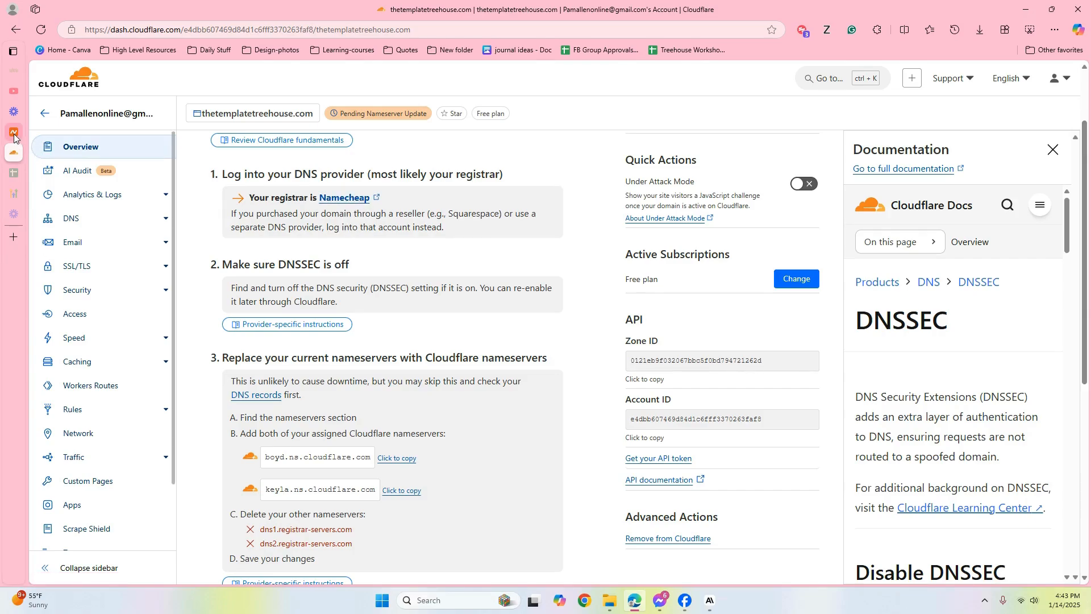
mouse_move(21, 136)
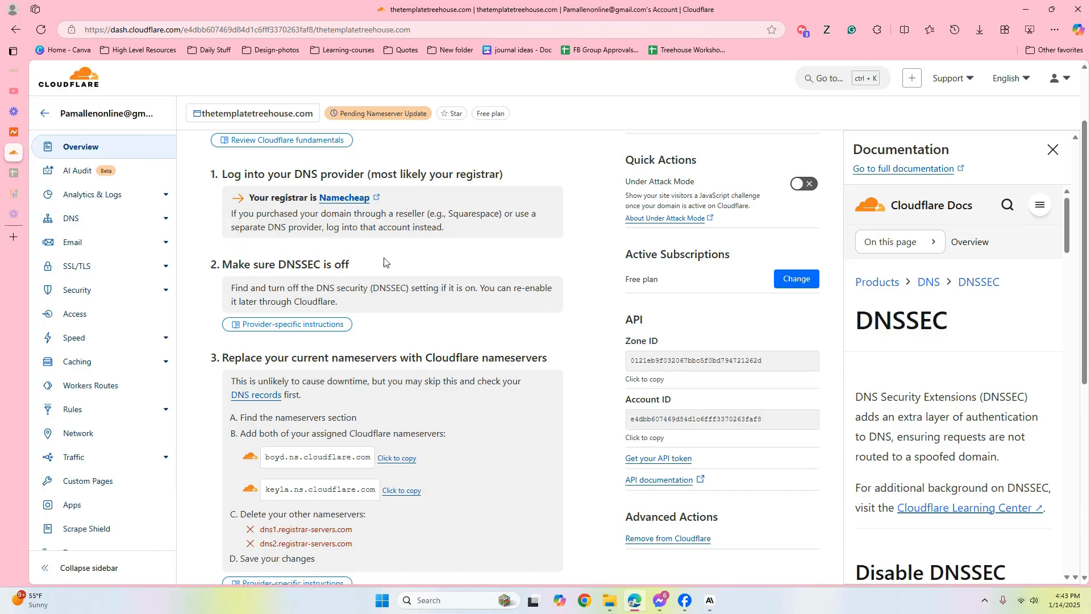
left_click(21, 134)
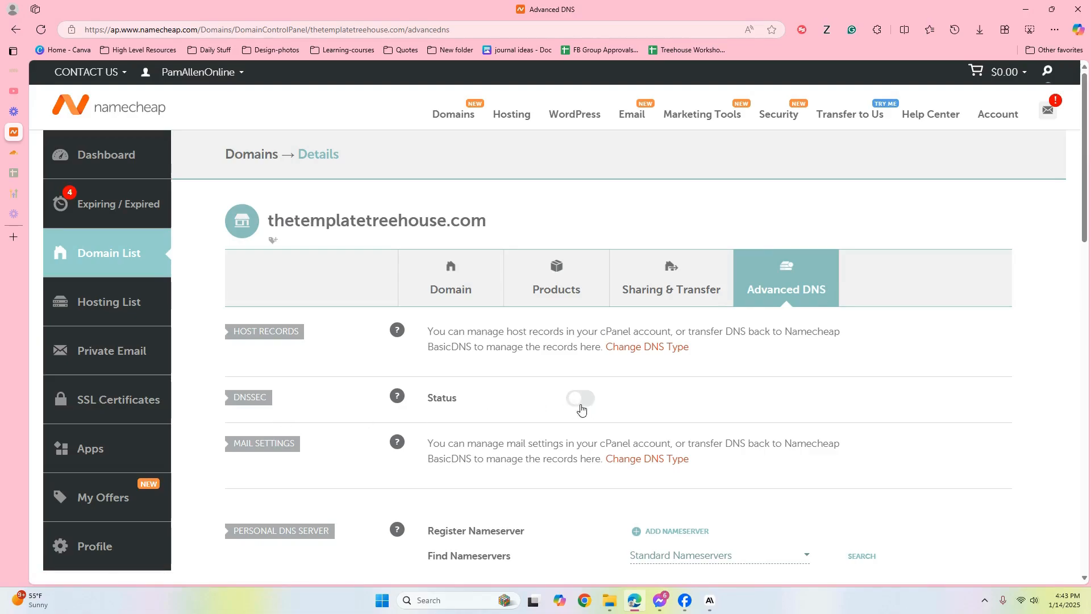
mouse_move(4, 178)
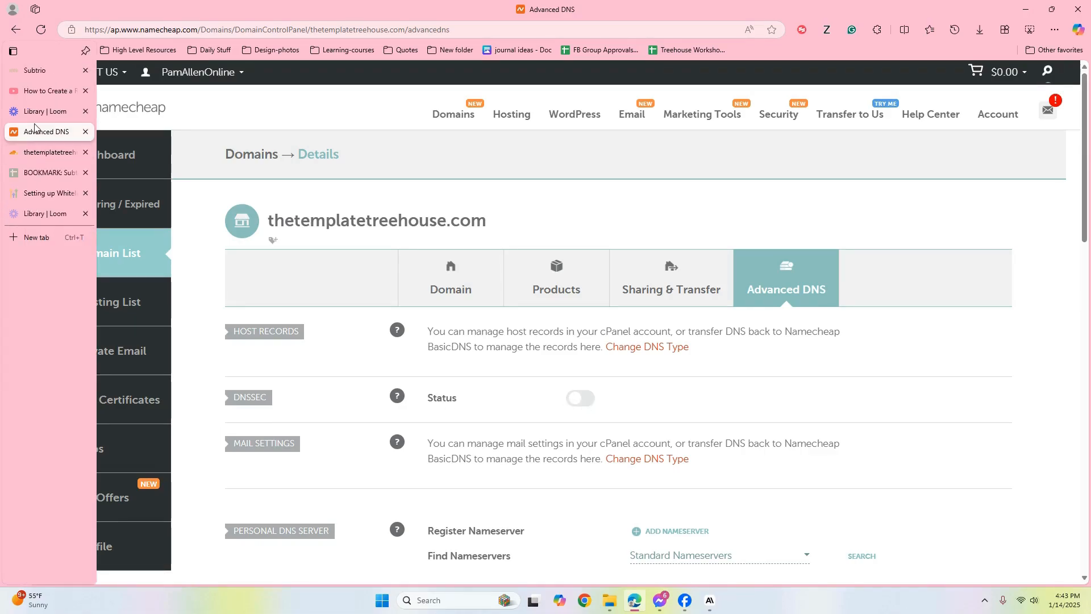
- Compare Cloudflare's nameserver replacement instructions with the custom nameservers set on the domain's page in Namecheap
left_click(45, 151)
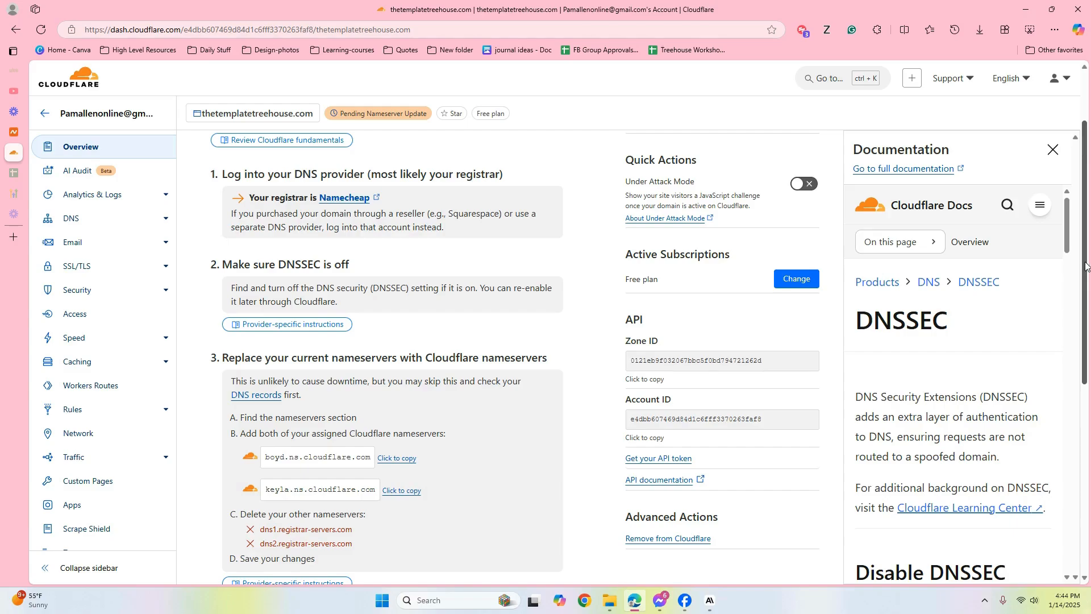
scroll(1086, 266, "down", 3)
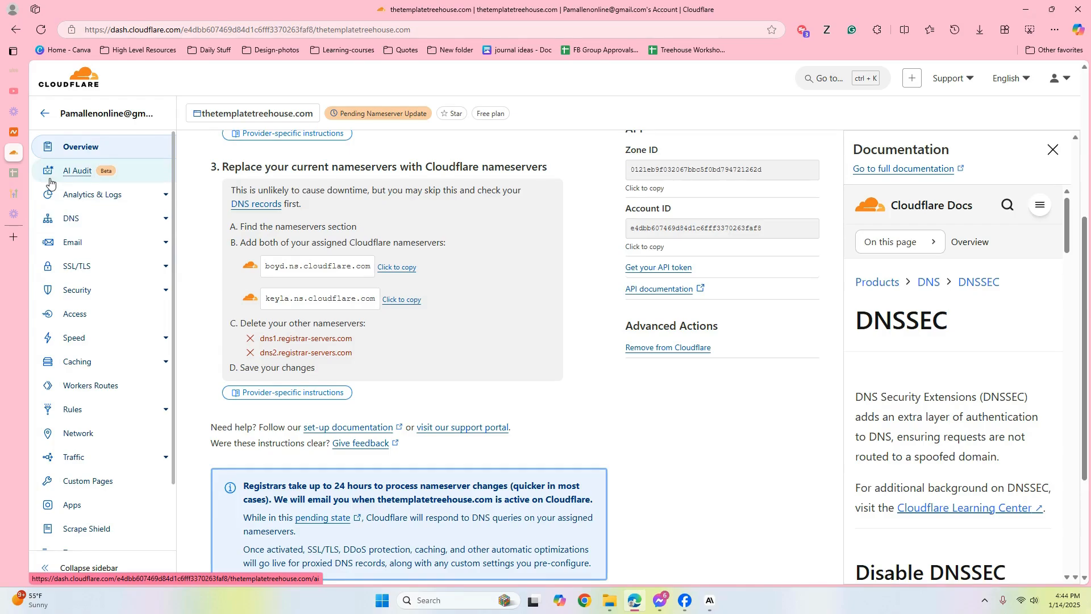
left_click(34, 127)
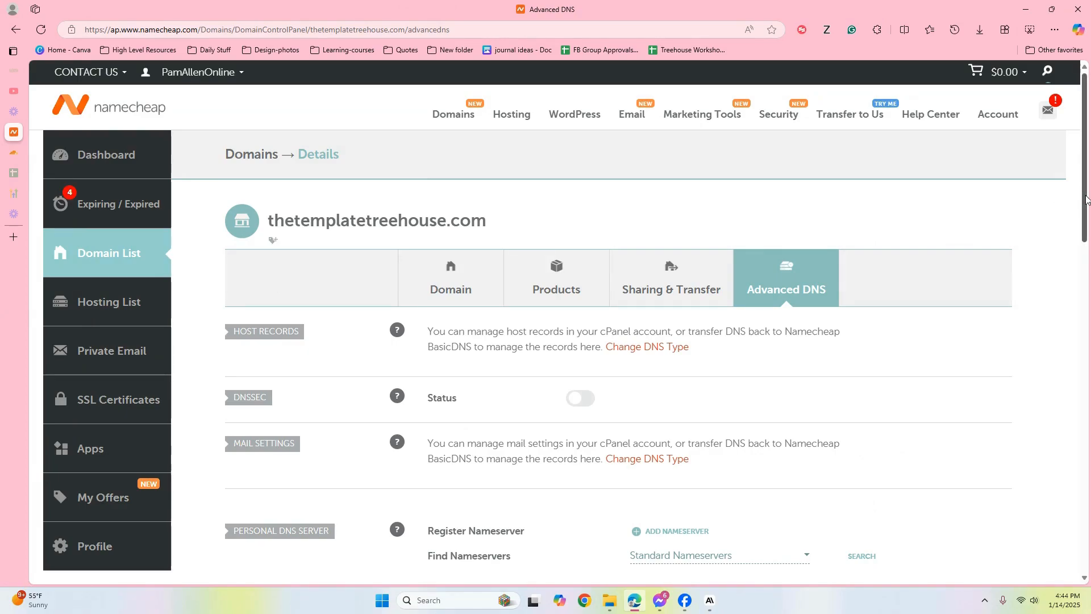
scroll(1086, 202, "down", 2)
scroll(559, 322, "down", 1)
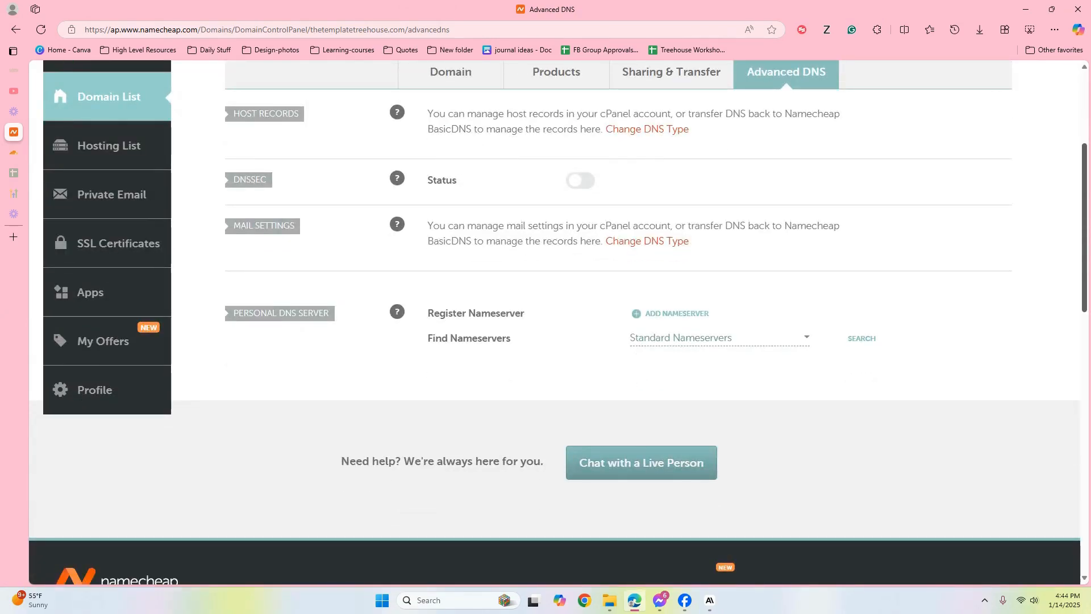
scroll(579, 268, "up", 3)
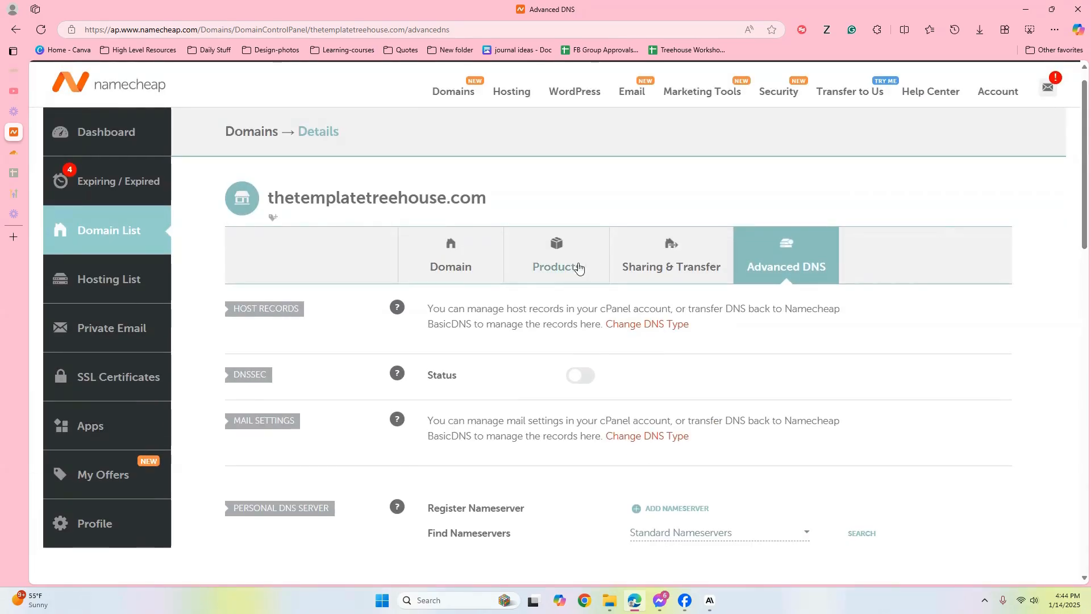
left_click(460, 270)
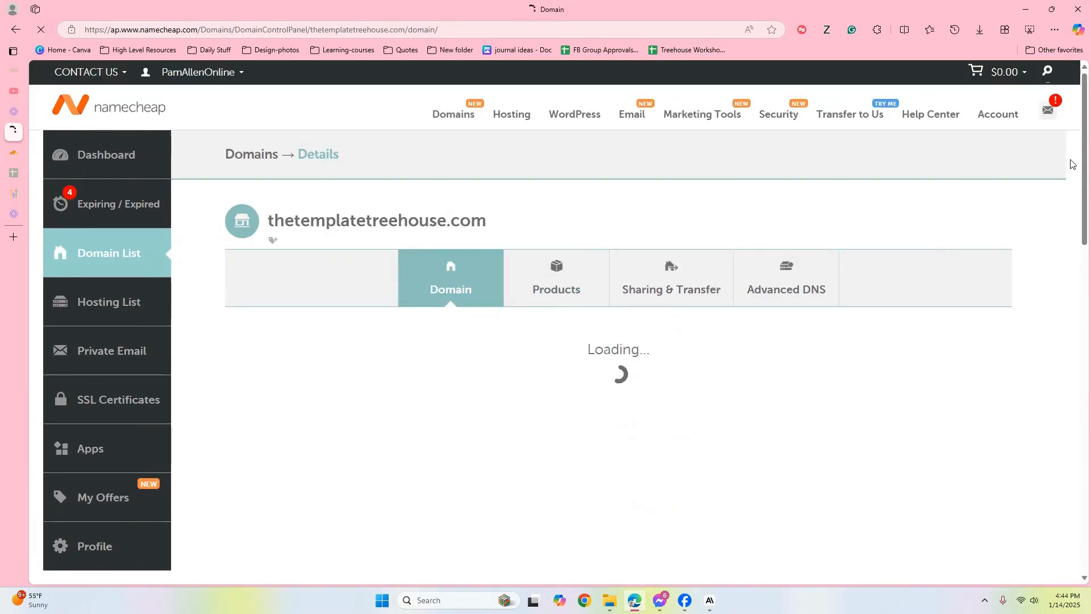
scroll(1073, 165, "down", 3)
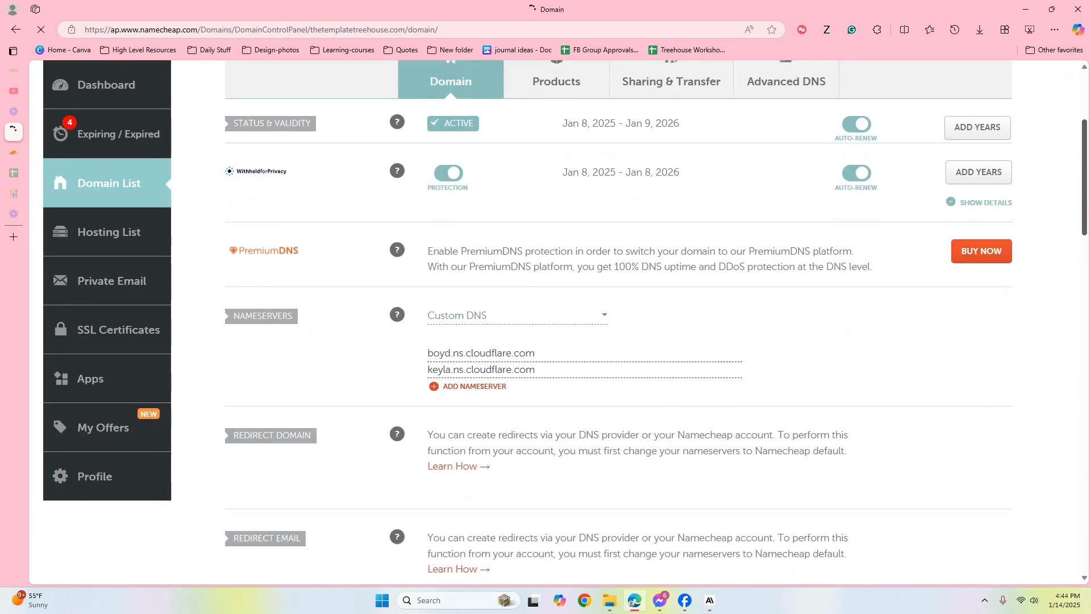
scroll(579, 322, "down", 3)
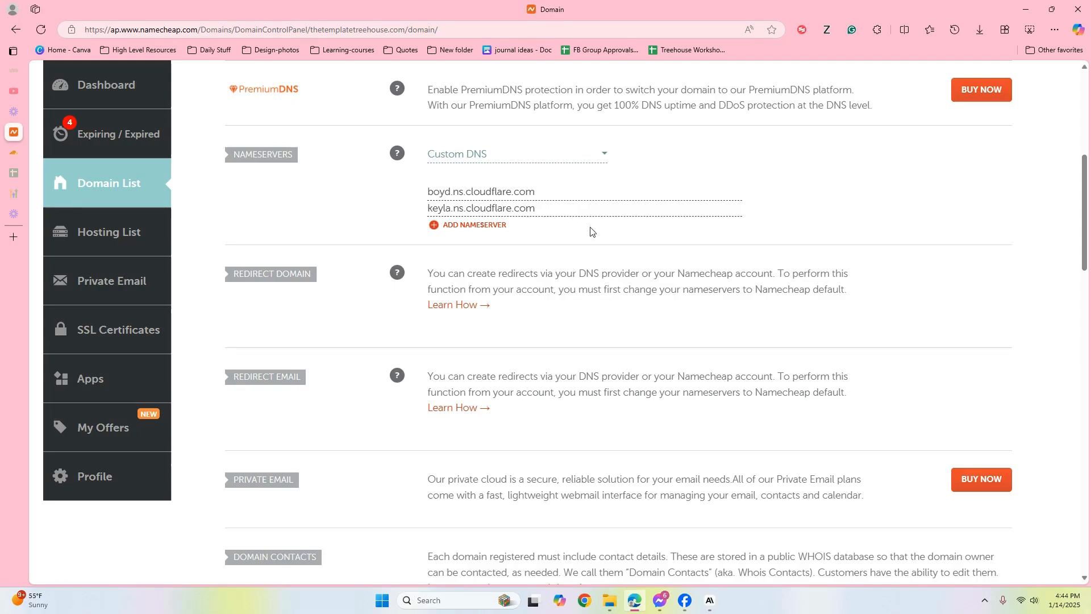
left_click(10, 157)
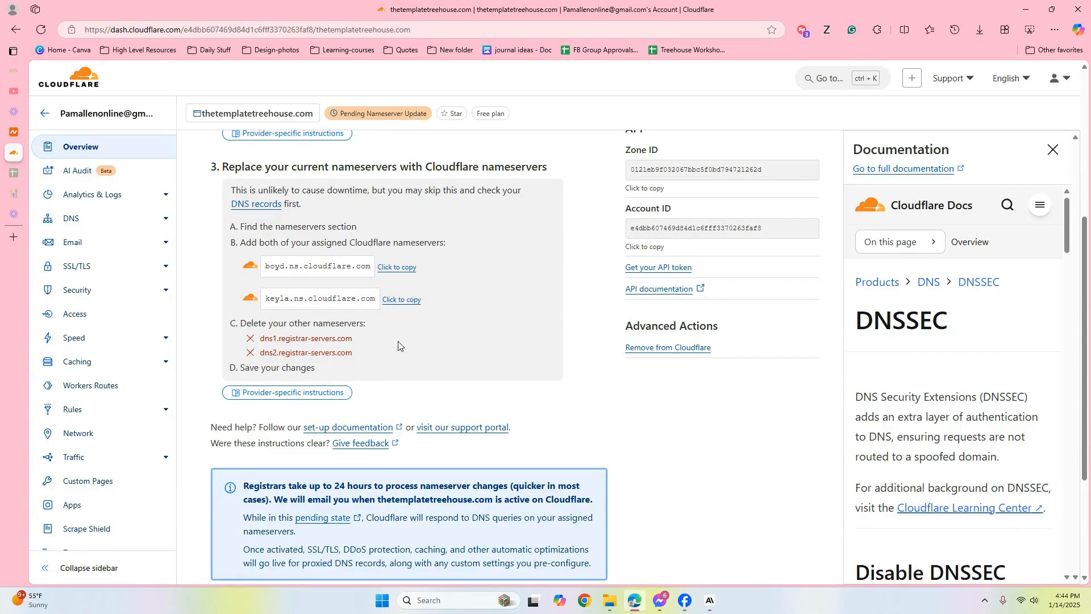
mouse_move(14, 138)
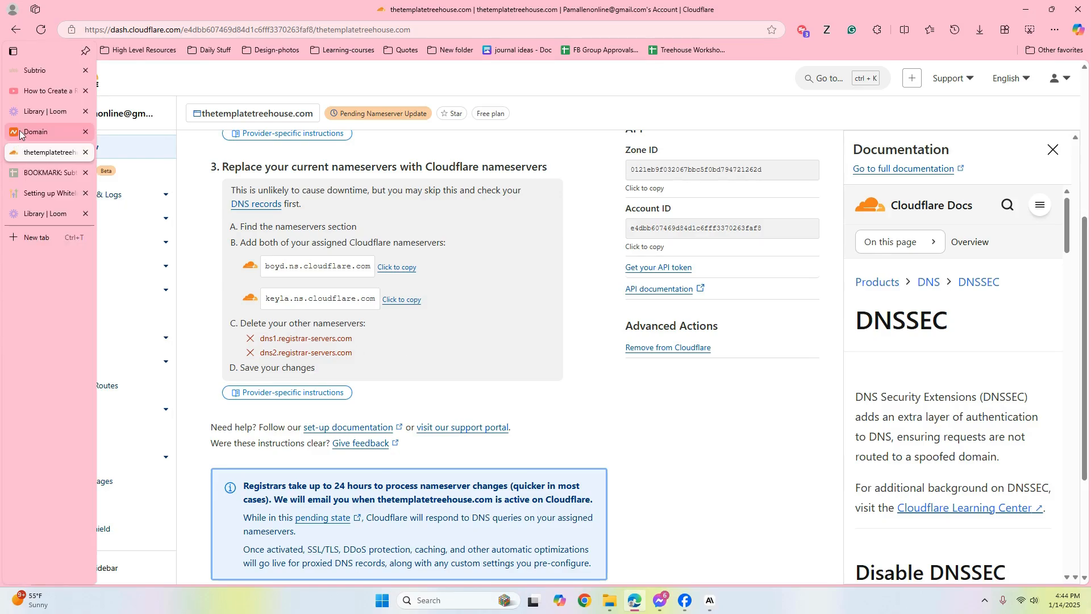
left_click(20, 133)
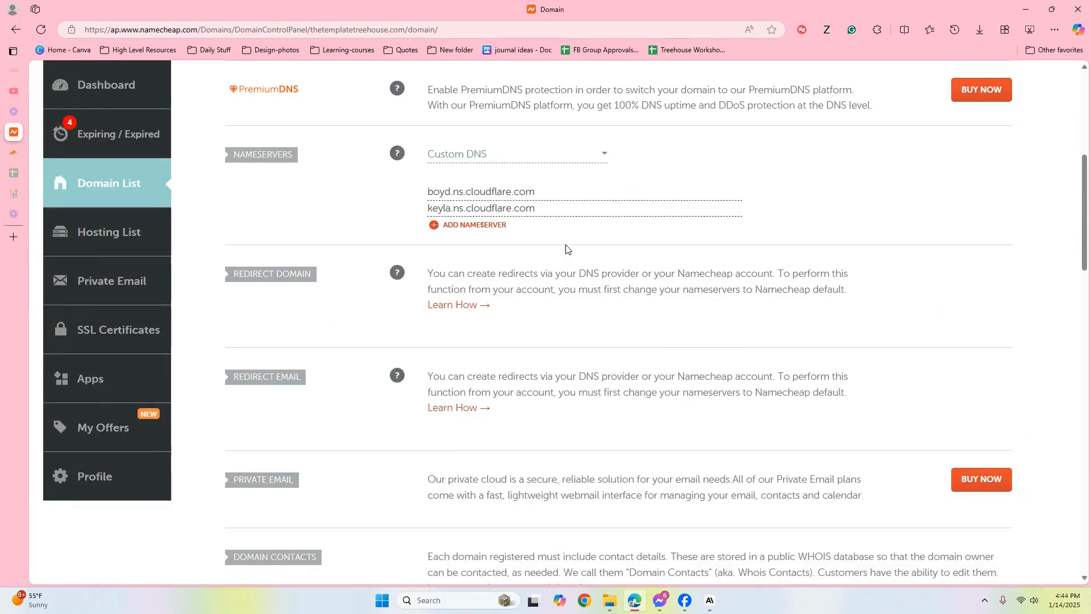
- Return to Cloudflare and request an immediate nameserver check for thetemplatetreehouse.com
left_click(29, 155)
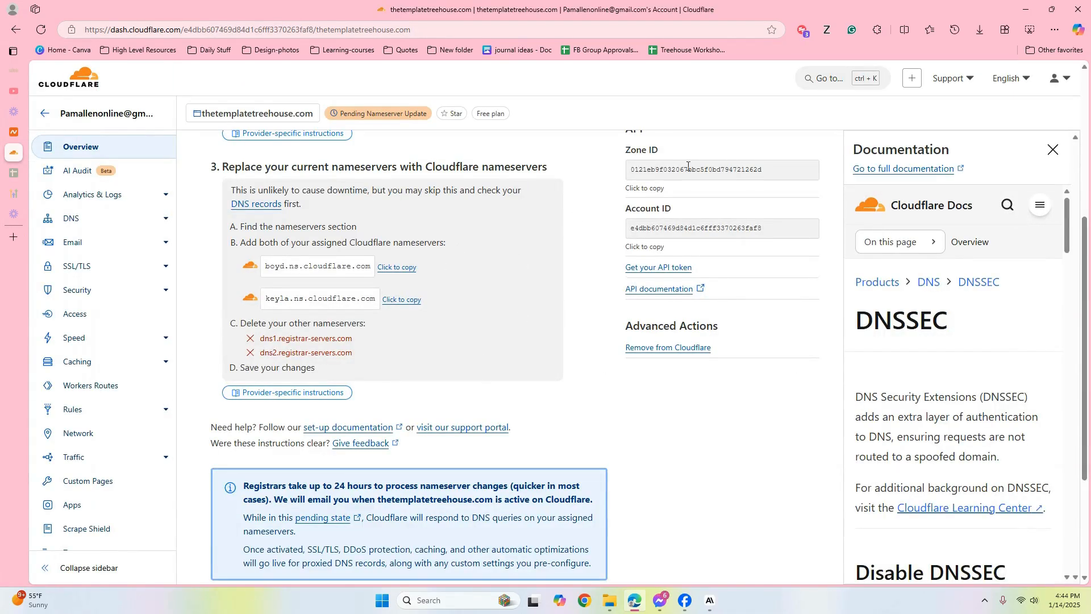
scroll(205, 293, "down", 2)
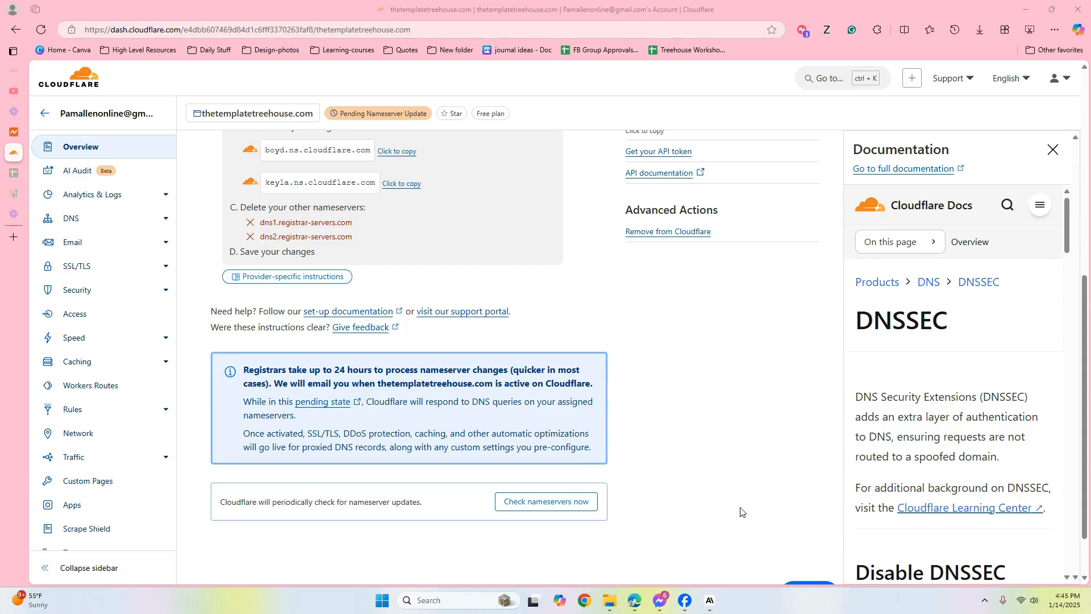
left_click(556, 504)
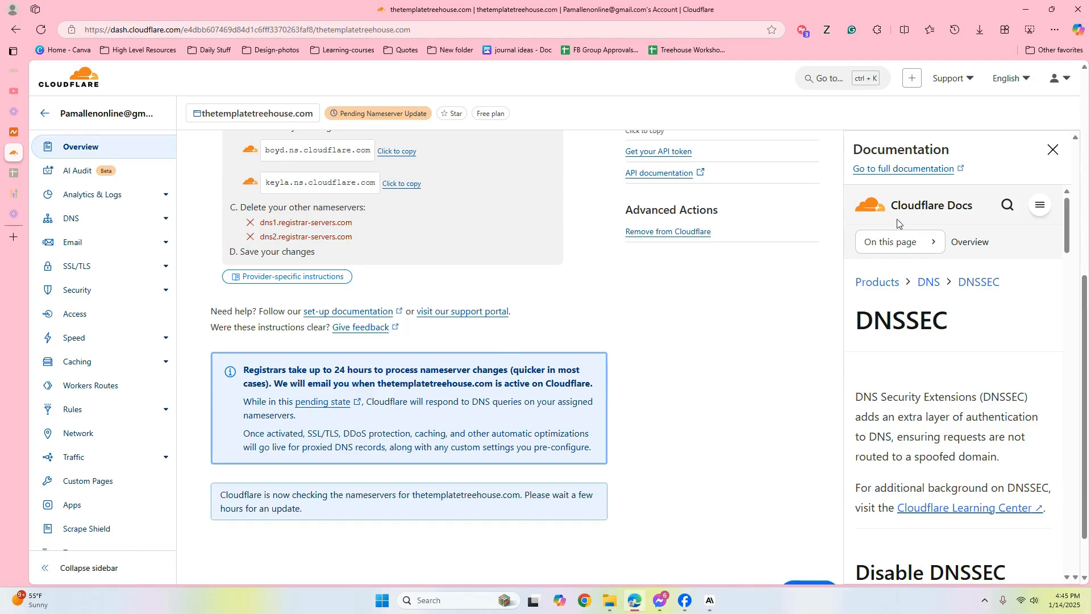
scroll(1086, 341, "down", 1)
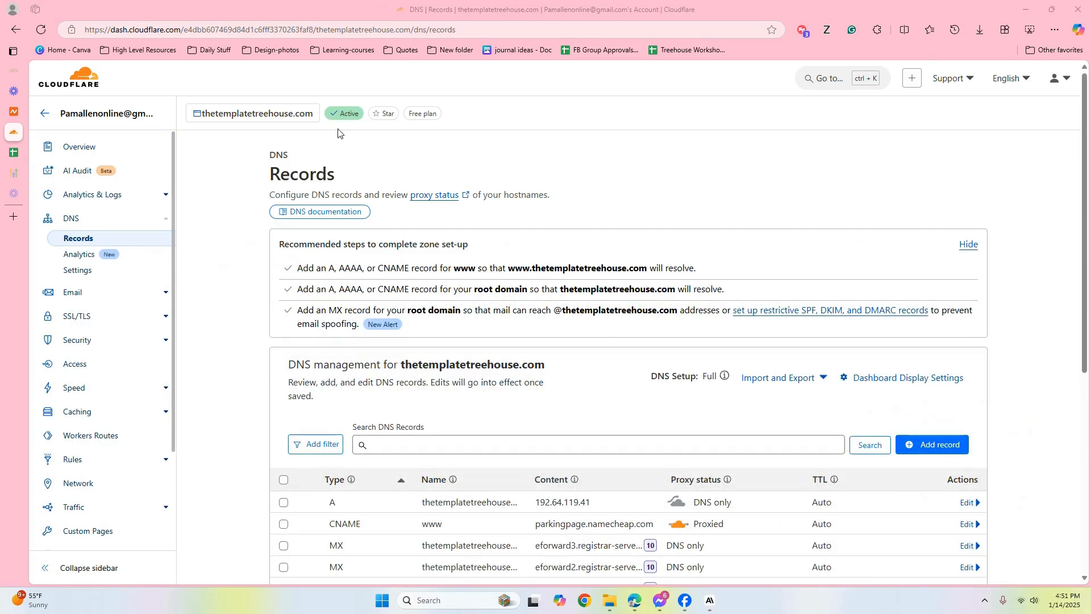
- Check the activation status of thetemplatetreehouse.com in Cloudflare's domain list, and close the list
mouse_move(343, 117)
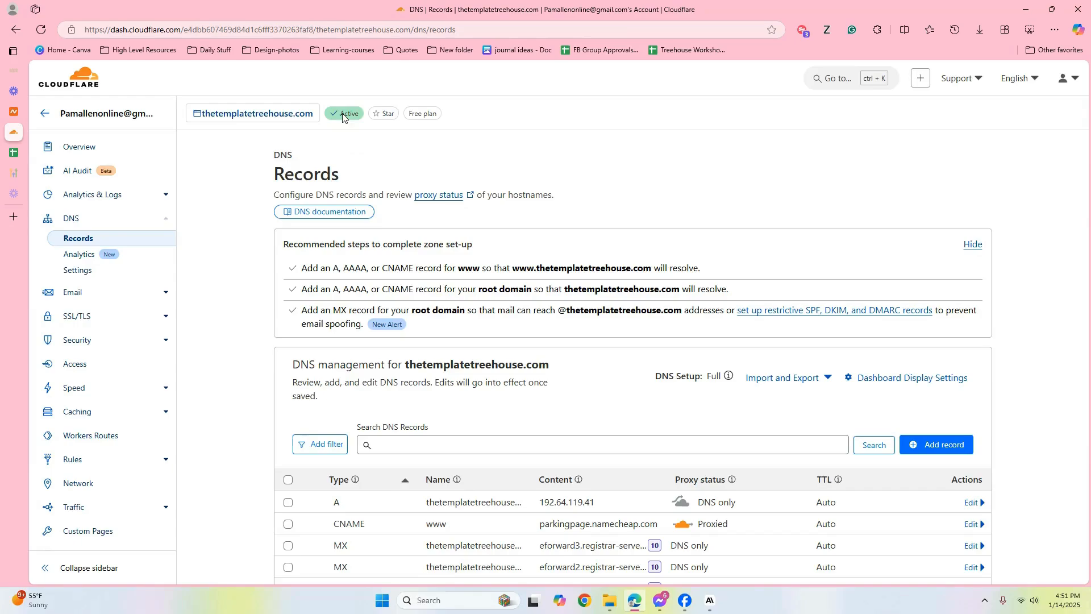
left_click(344, 117)
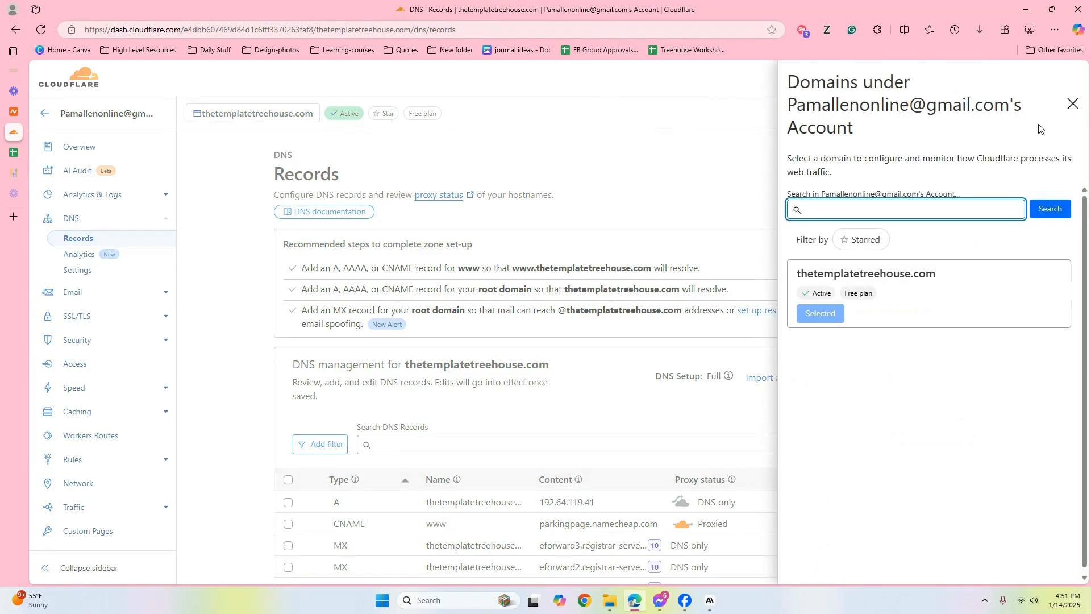
left_click(1074, 103)
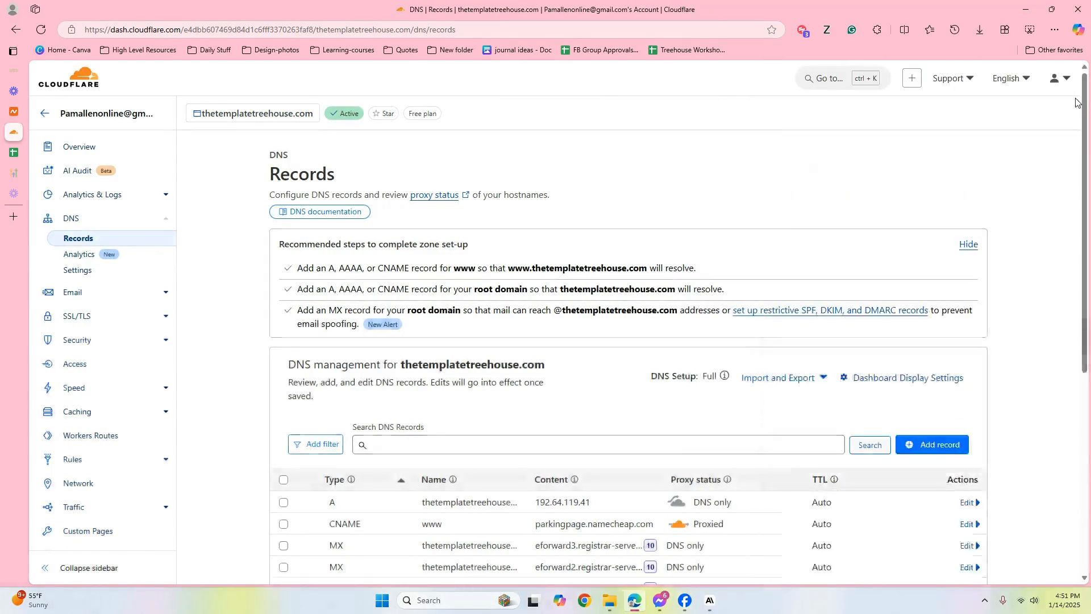
mouse_move(3, 101)
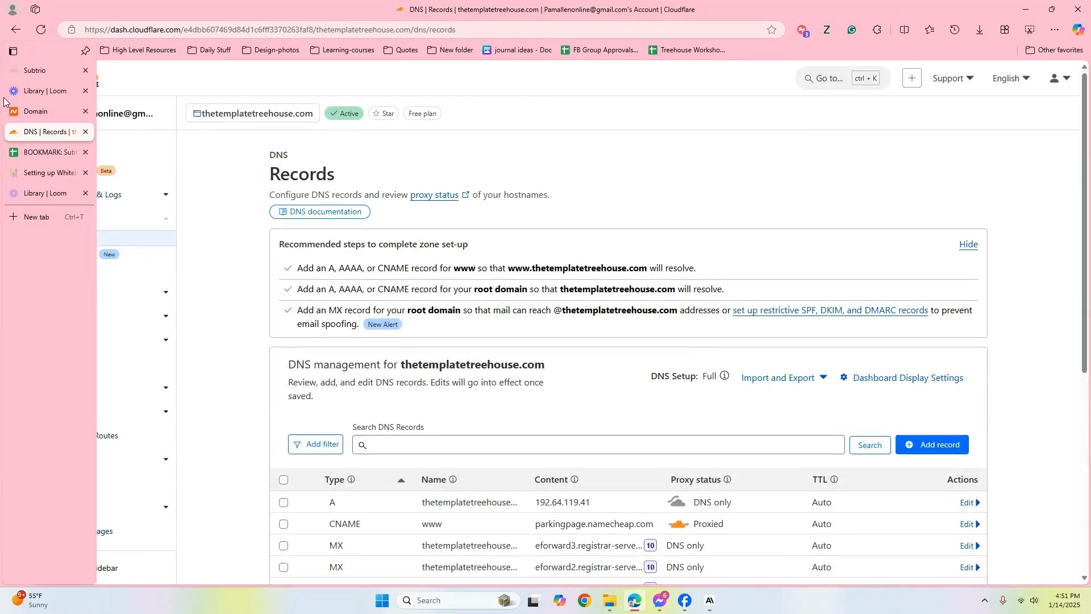
left_click(24, 72)
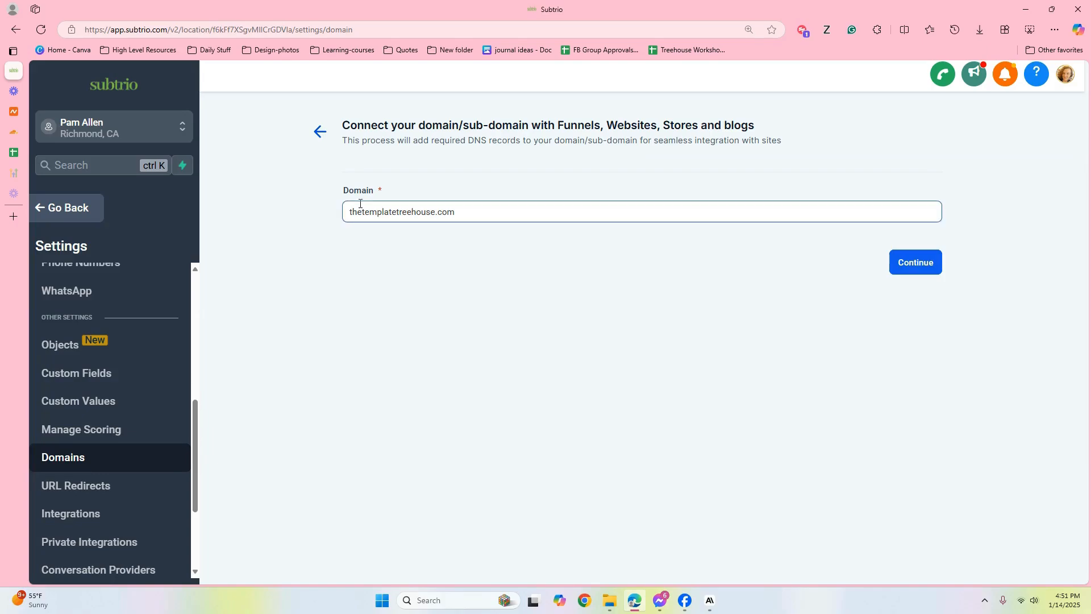
left_click(924, 267)
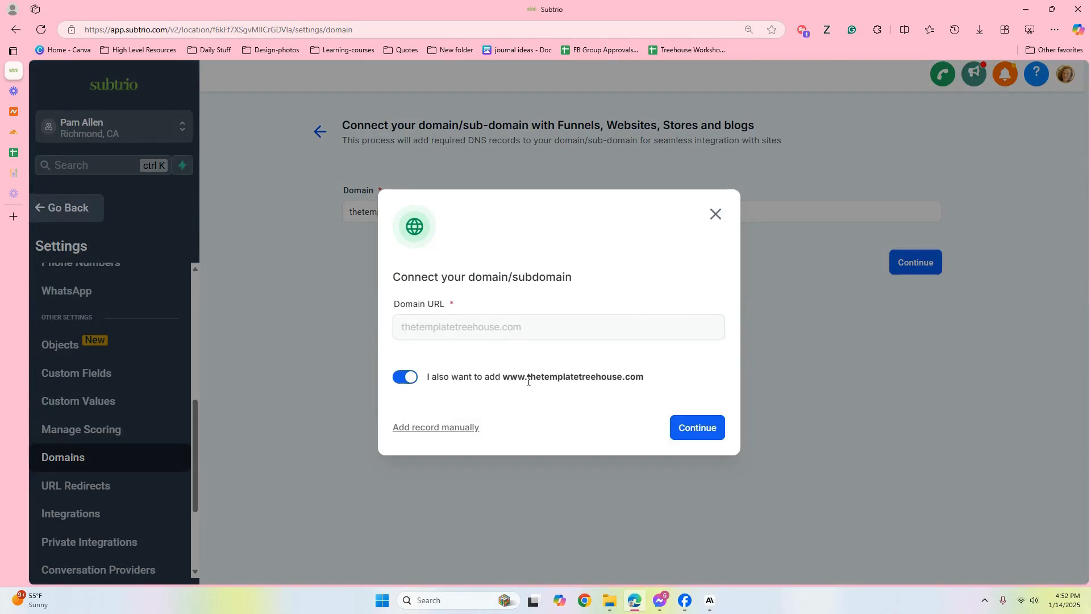
left_click(709, 437)
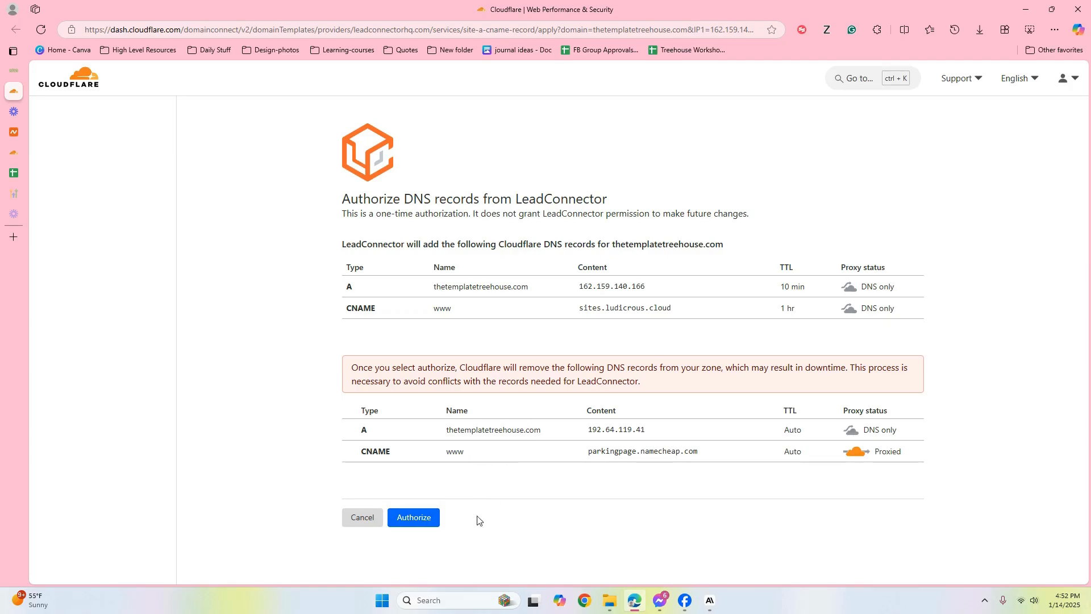
- Authorize LeadConnector's DNS records in Cloudflare and confirm deleting the conflicting records by entering thetemplatetreehouse.com
left_click(426, 527)
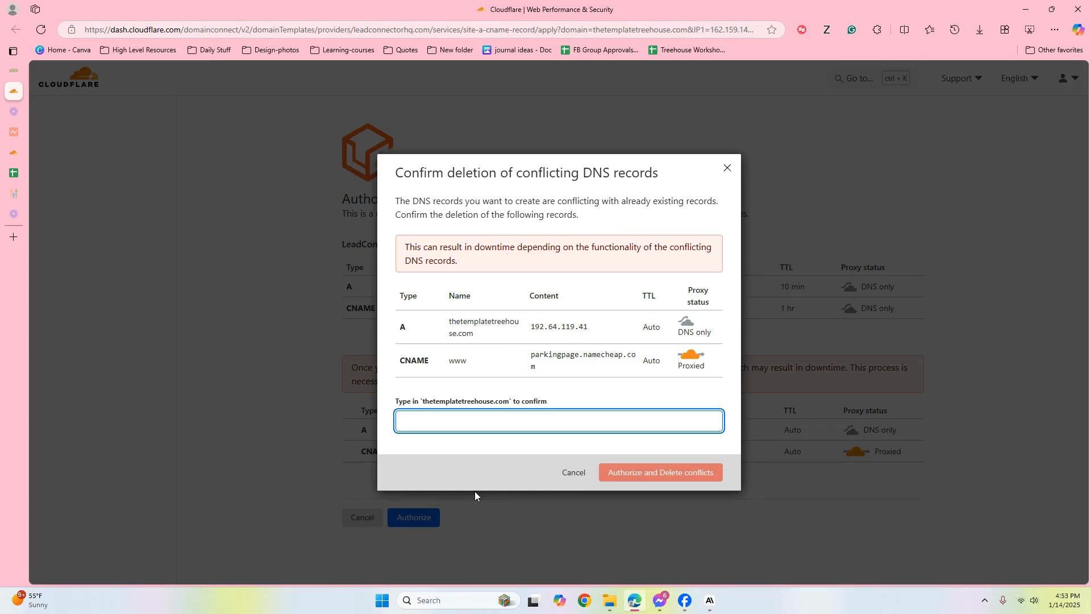
type("the")
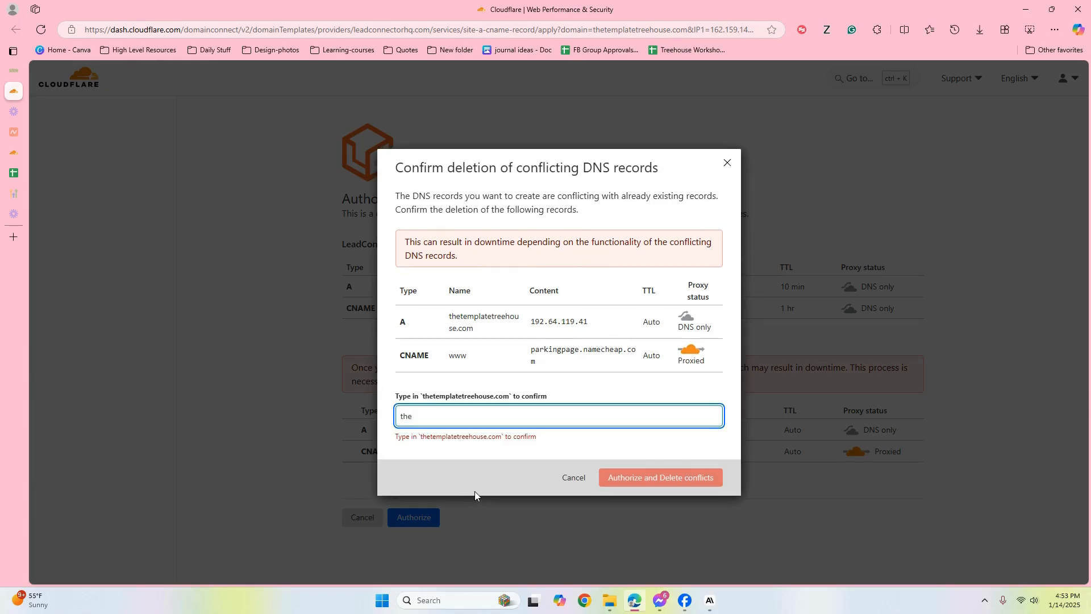
type("templatetreehouse.com")
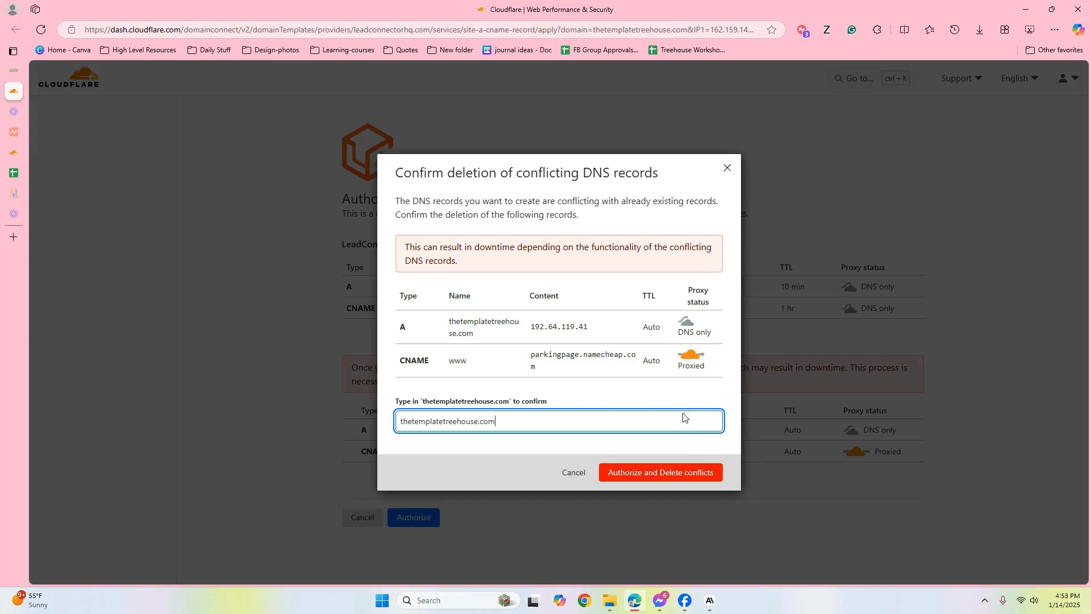
left_click(664, 482)
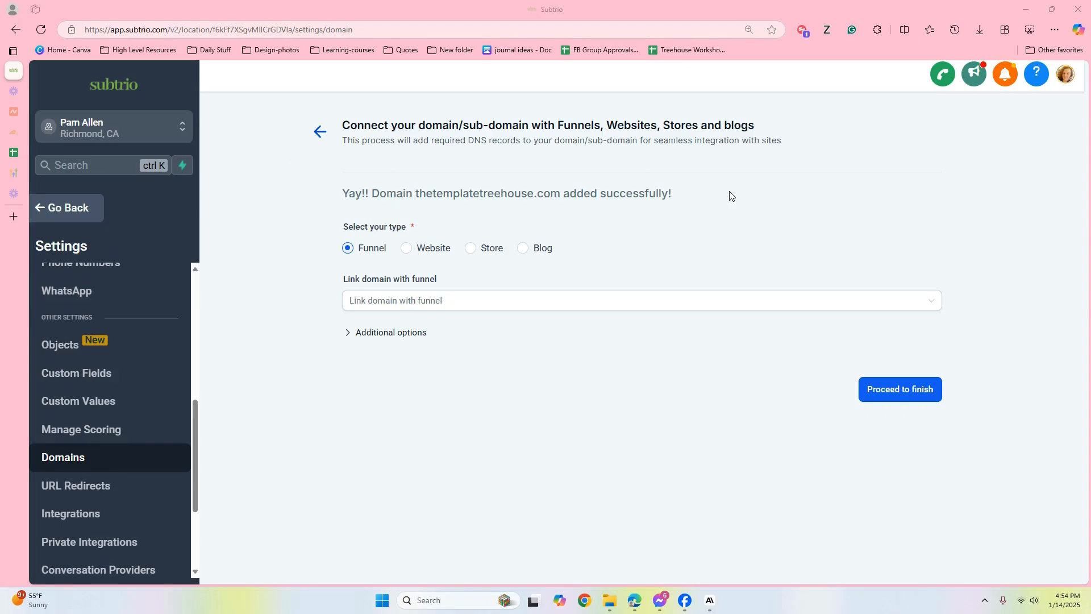
left_click(432, 301)
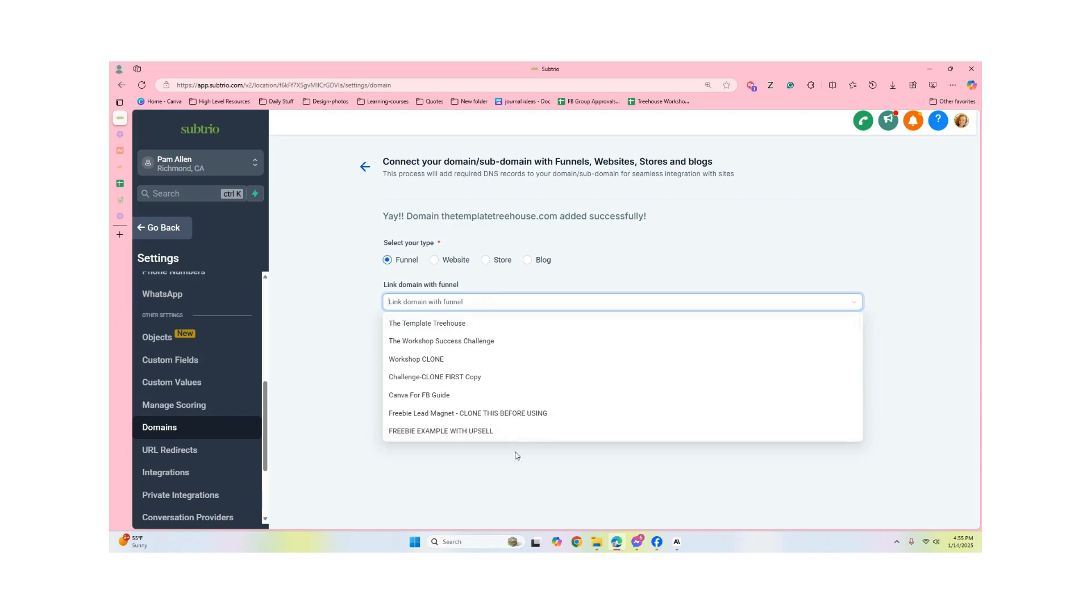
left_click(530, 277)
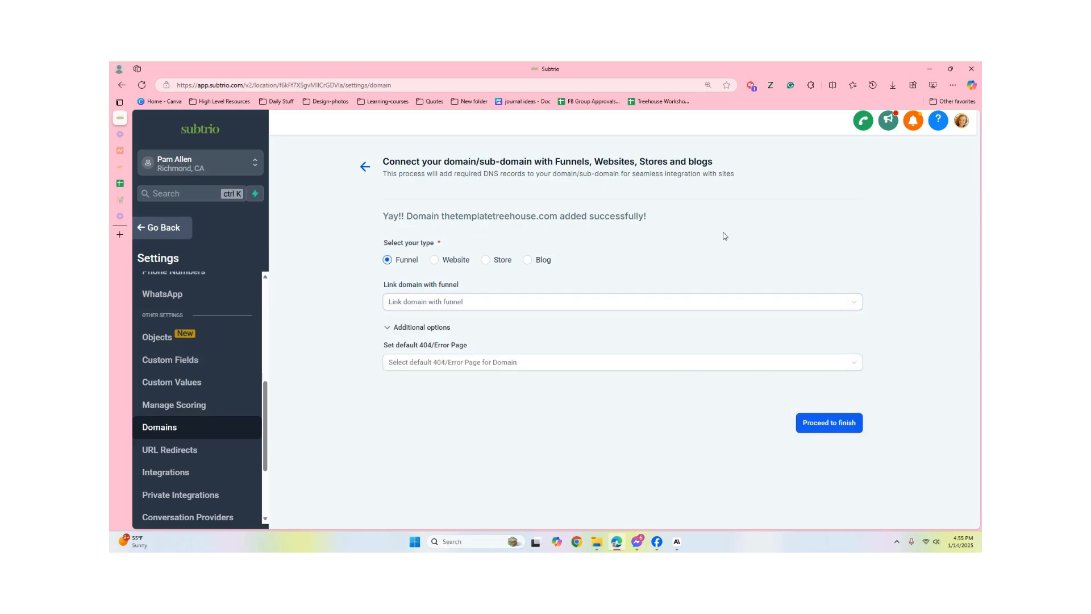
left_click(829, 425)
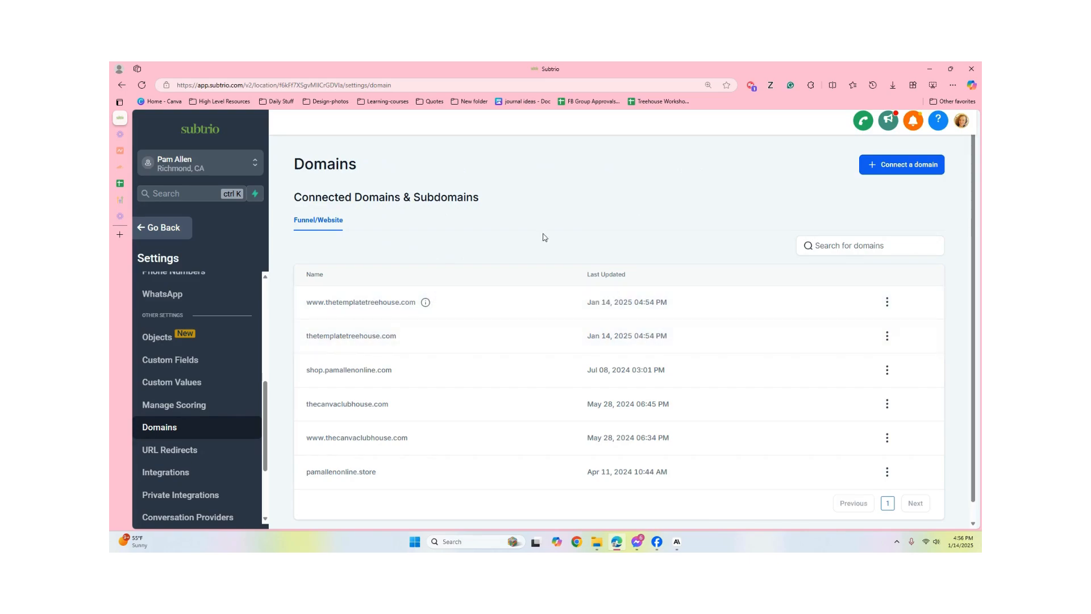
mouse_move(427, 308)
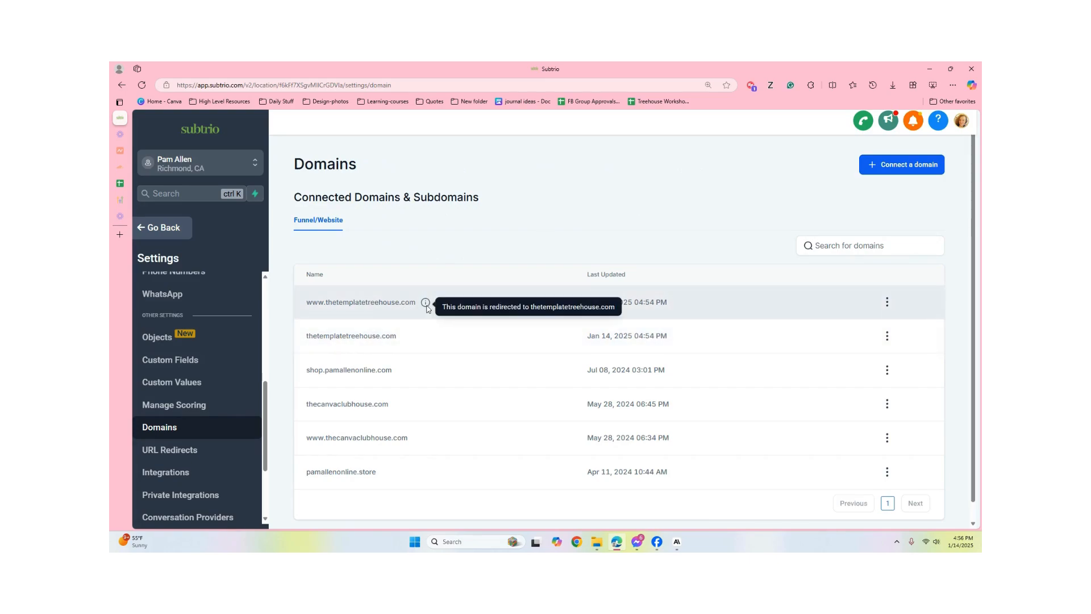